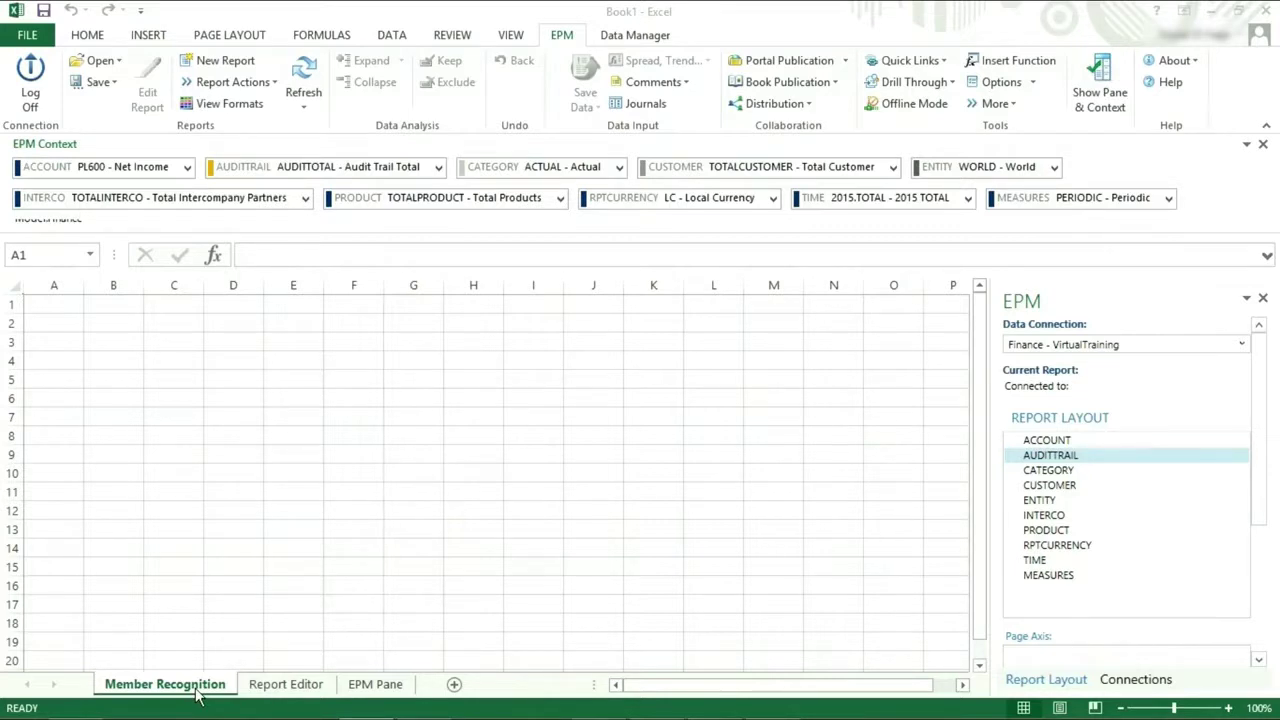
- Tick Activate Member Recognition in this sheet's EPM Sheet Options and apply it
left_click(1001, 89)
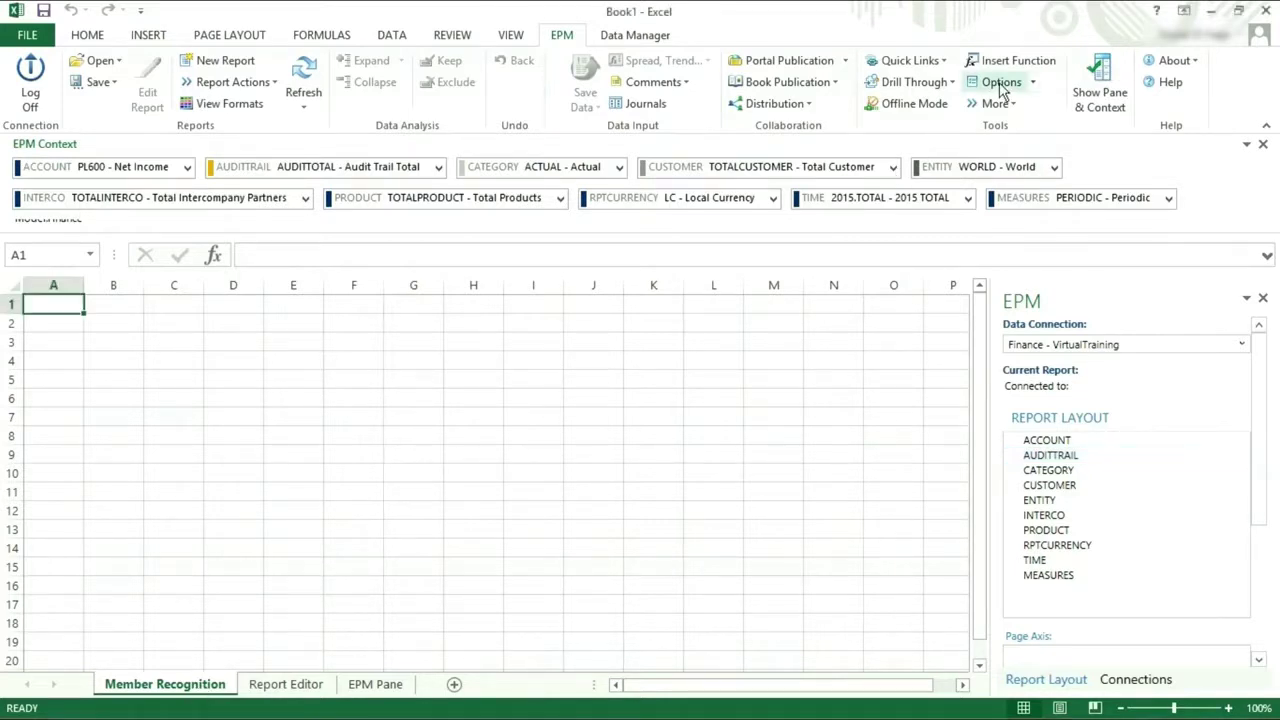
left_click(1000, 84)
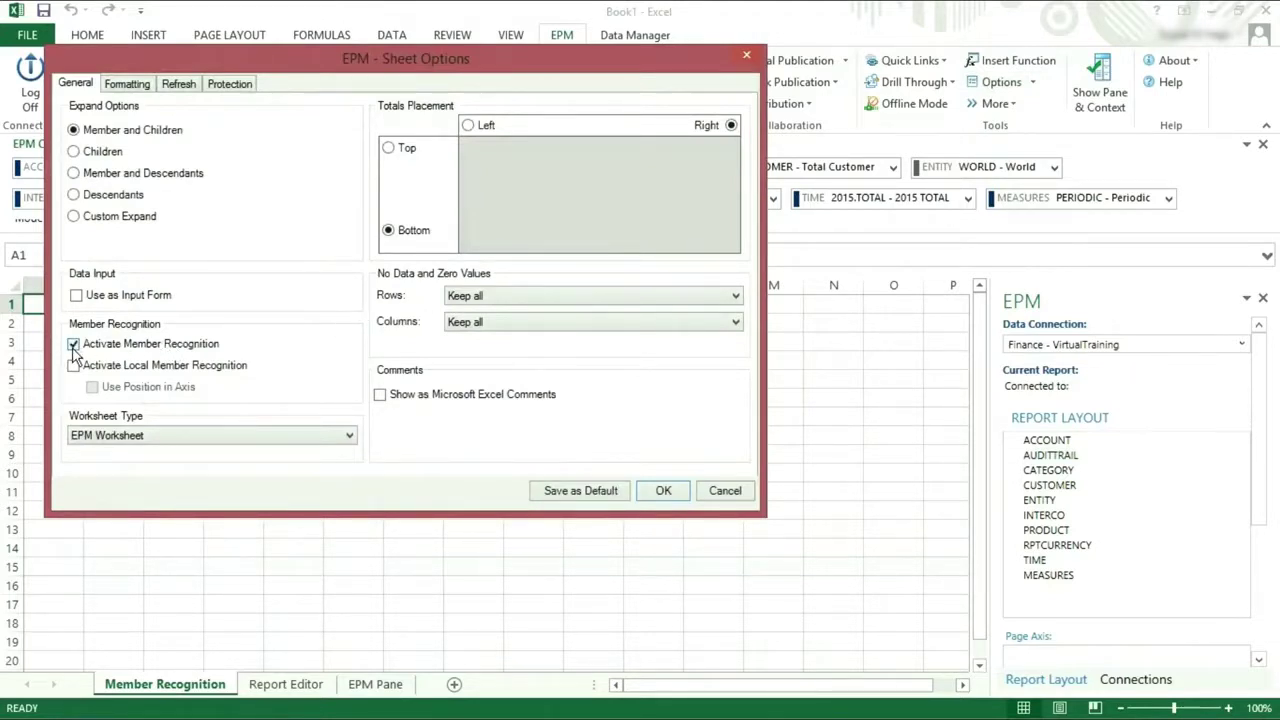
left_click(660, 492)
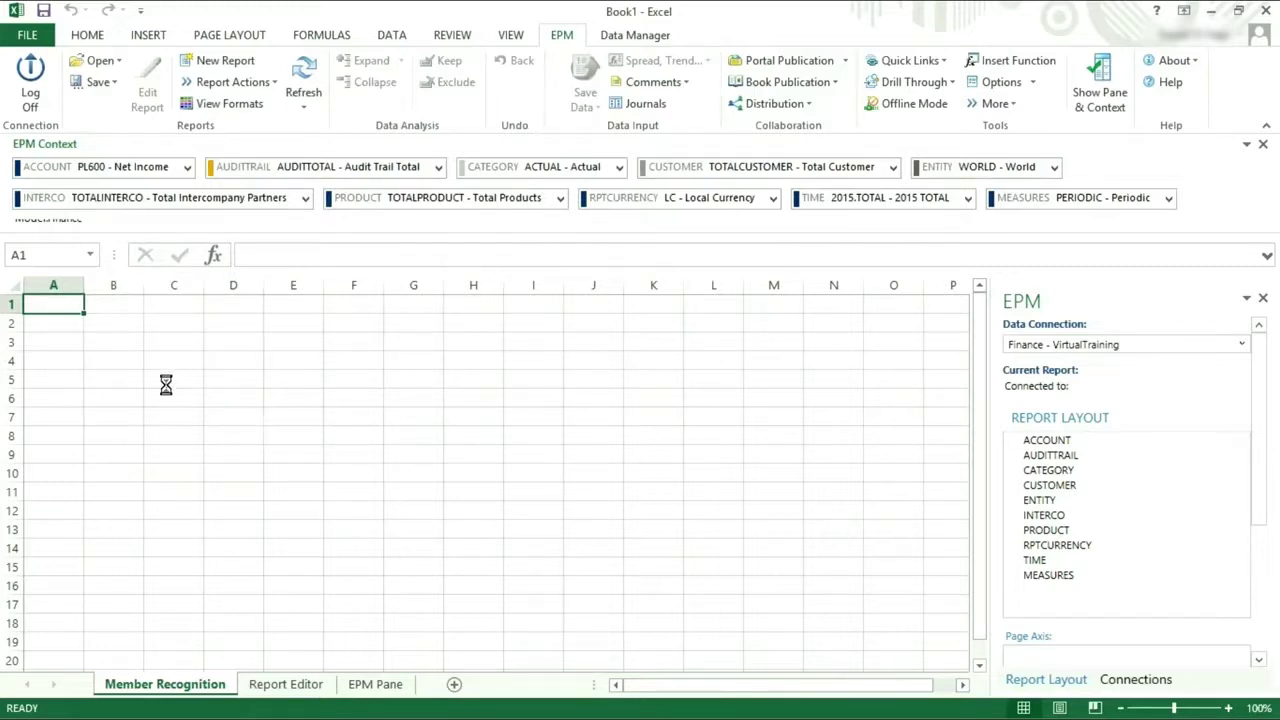
- Enter EUROPE in B5 so it is recognised as EUROPE - Europe, and widen column B
left_click(132, 379)
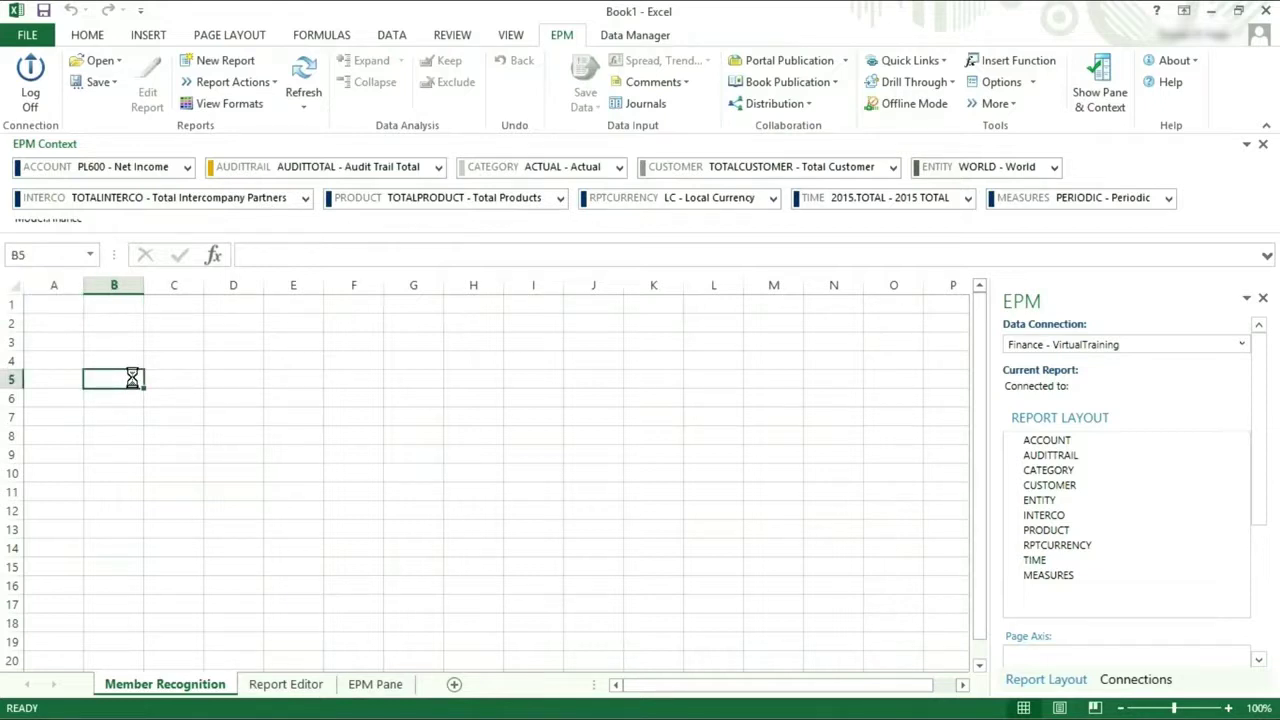
type("EUROPE")
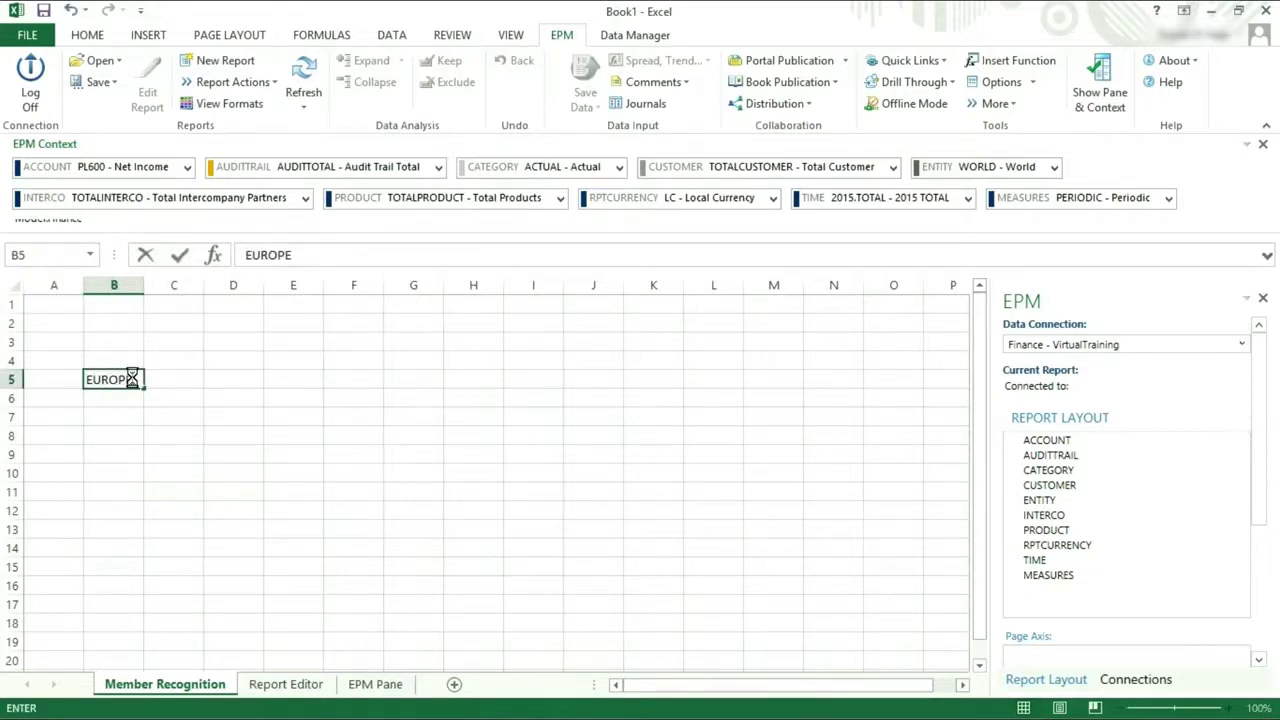
key("Return")
left_click(131, 379)
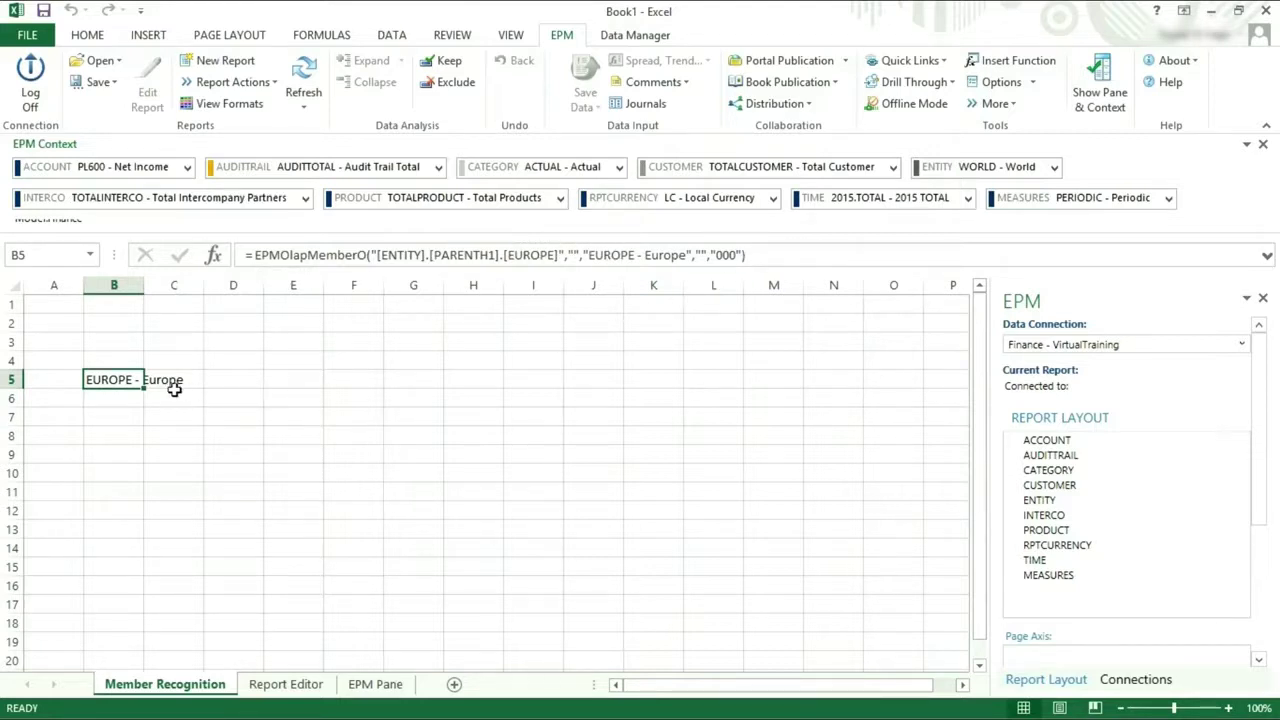
left_click_drag(144, 285, 202, 285)
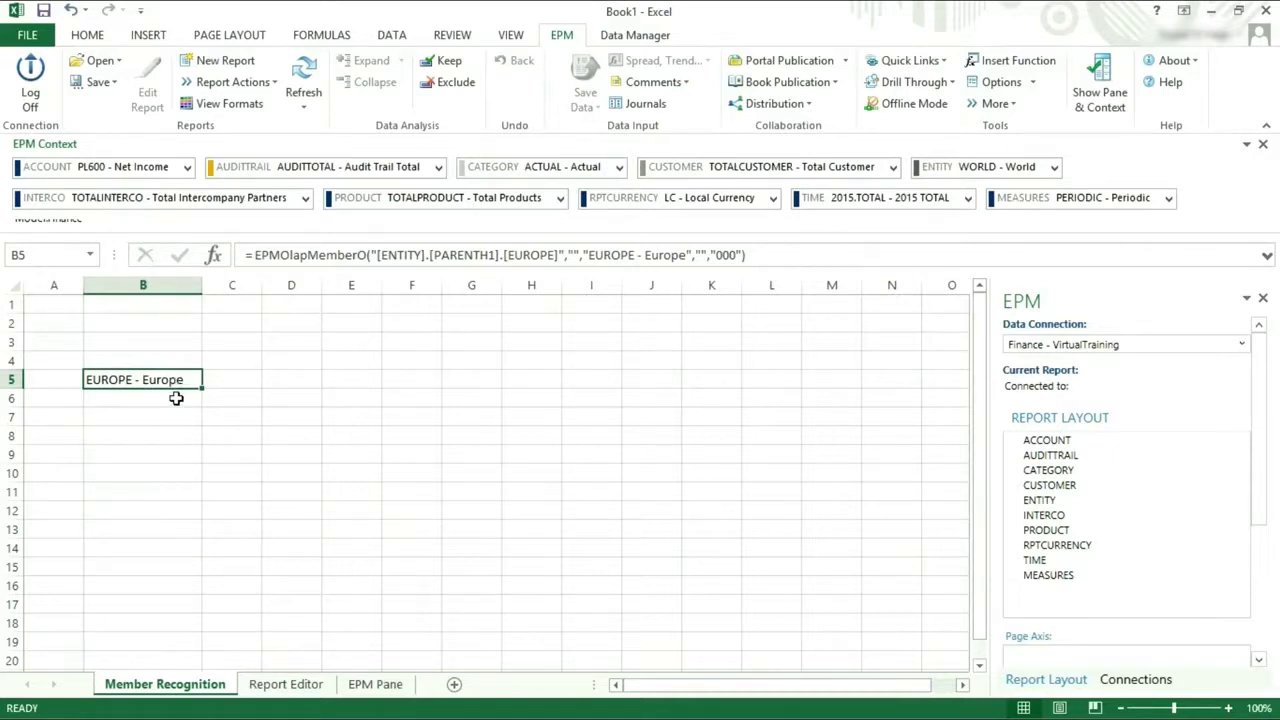
- Enter 2015.total in C4 to get 2015 TOTAL and widen column C to show 1608556.292
left_click(233, 360)
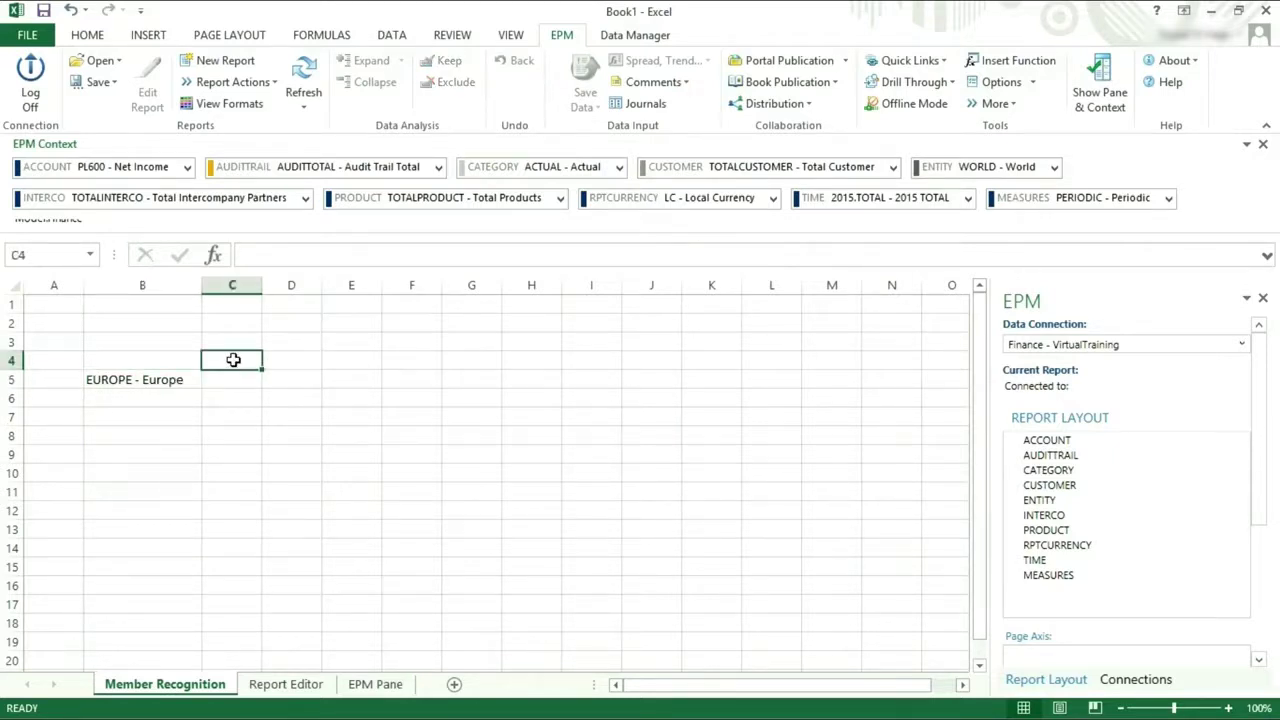
type("2015.total")
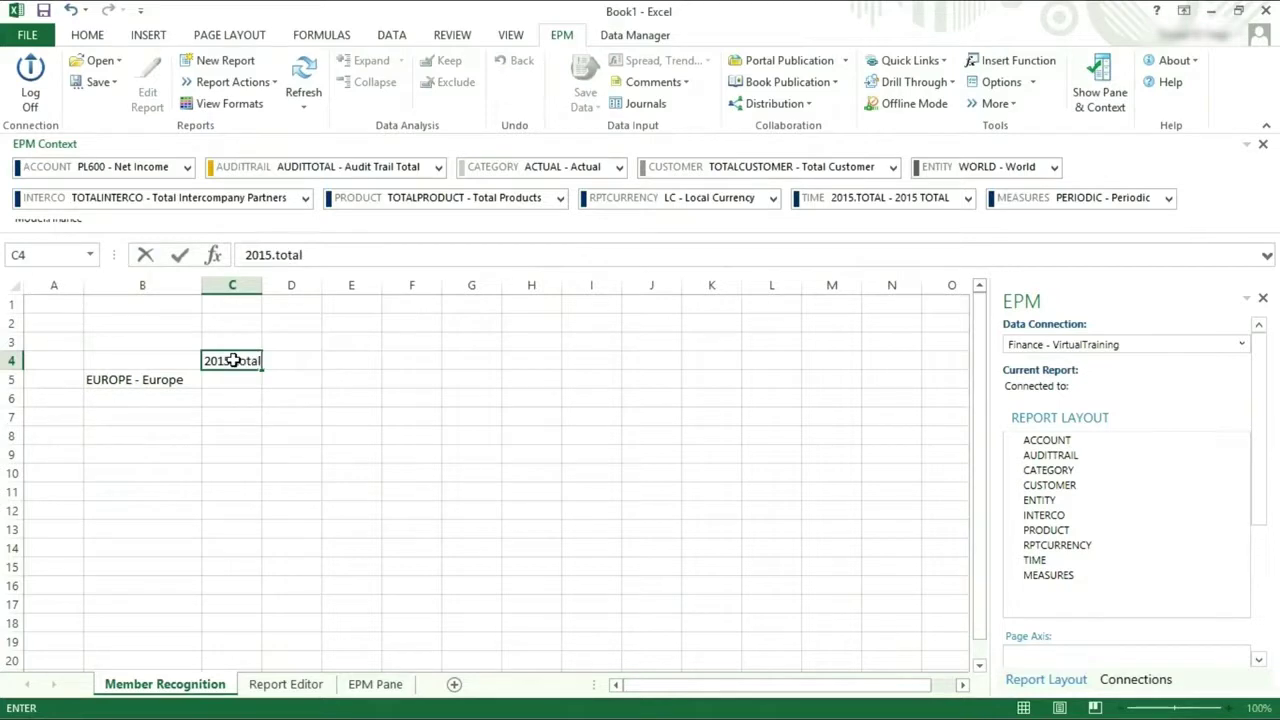
key("Return")
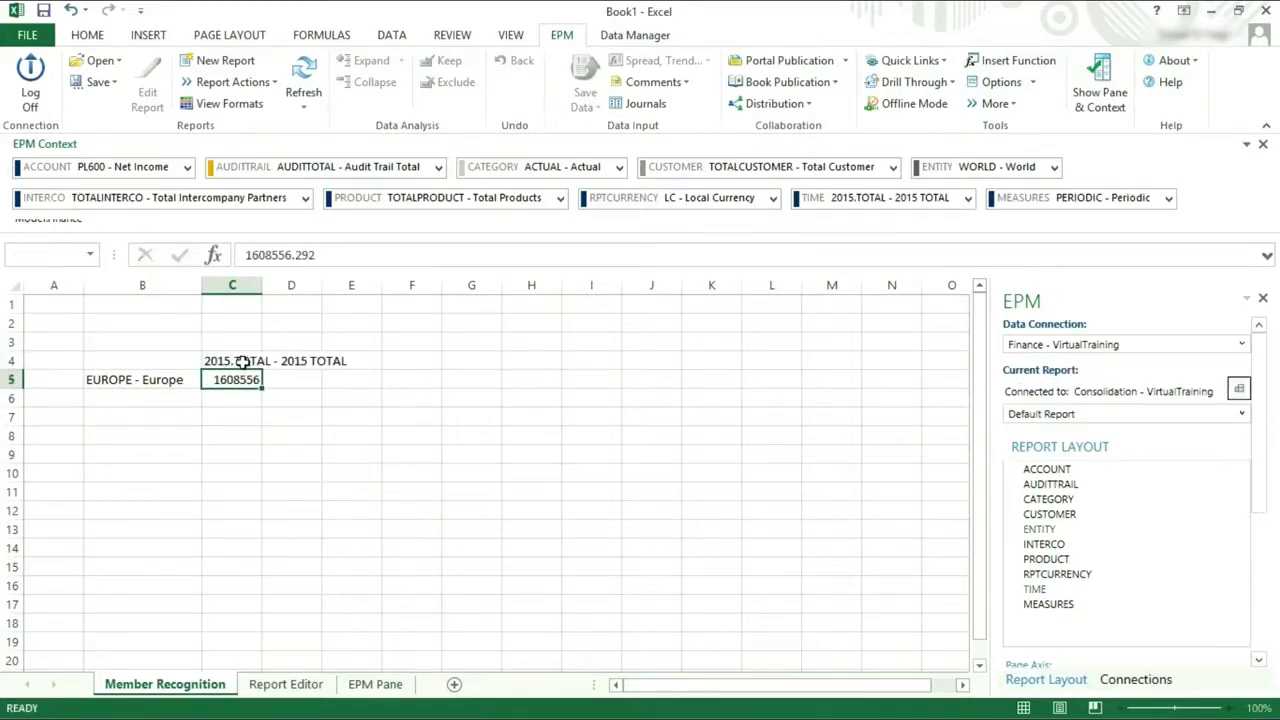
left_click(245, 360)
left_click_drag(262, 286, 350, 290)
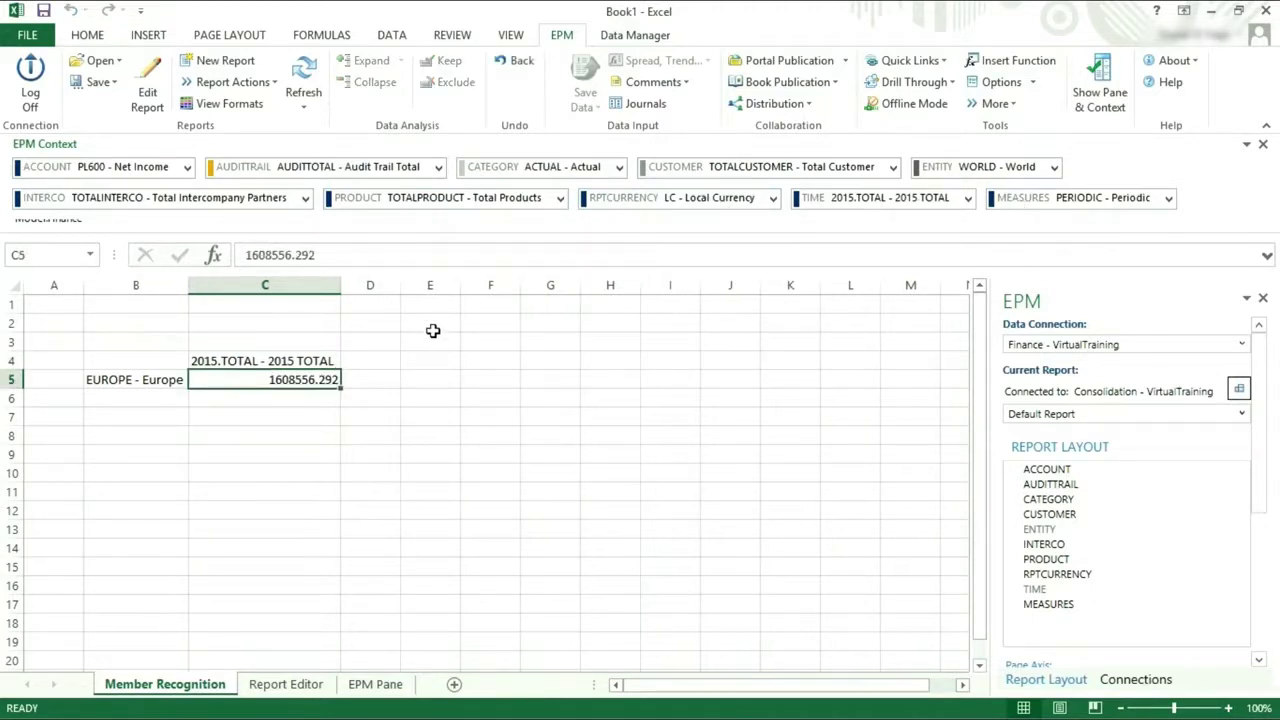
- Set the EPM context CATEGORY to BUDGET - Budget and refresh, giving 1611974.195 in C5
key("Right")
key("Right")
left_click(590, 168)
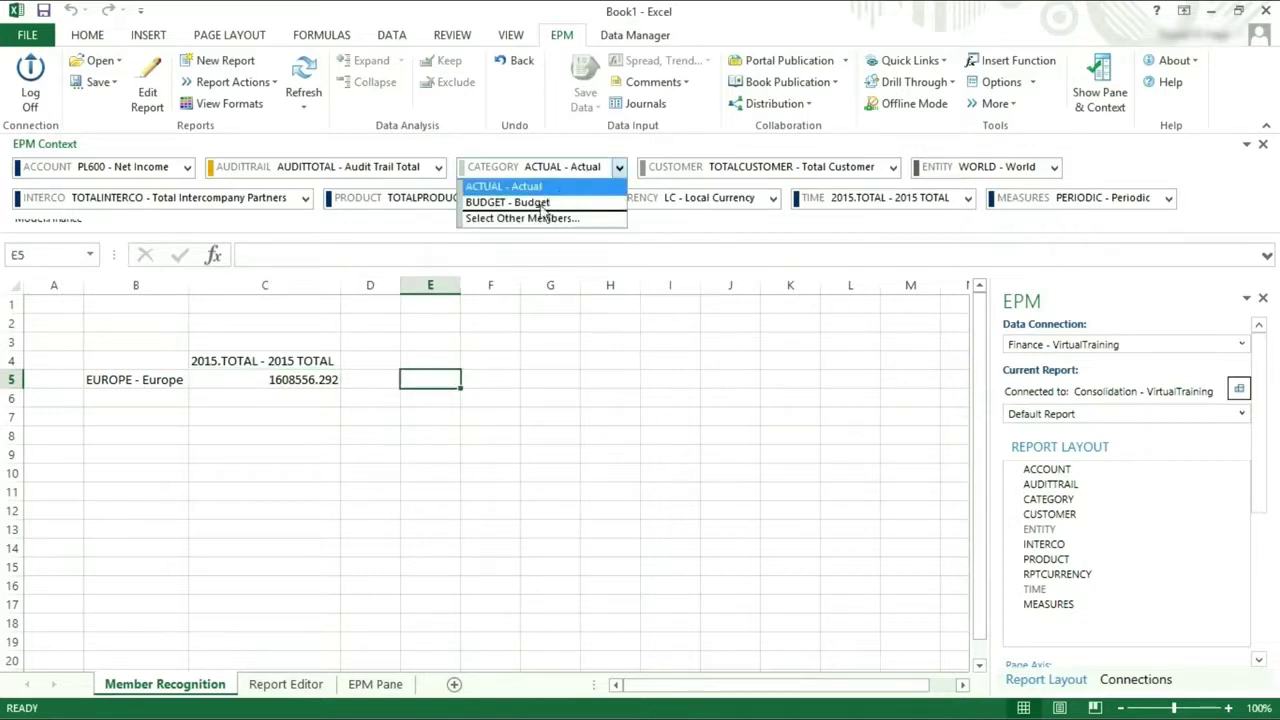
left_click(521, 204)
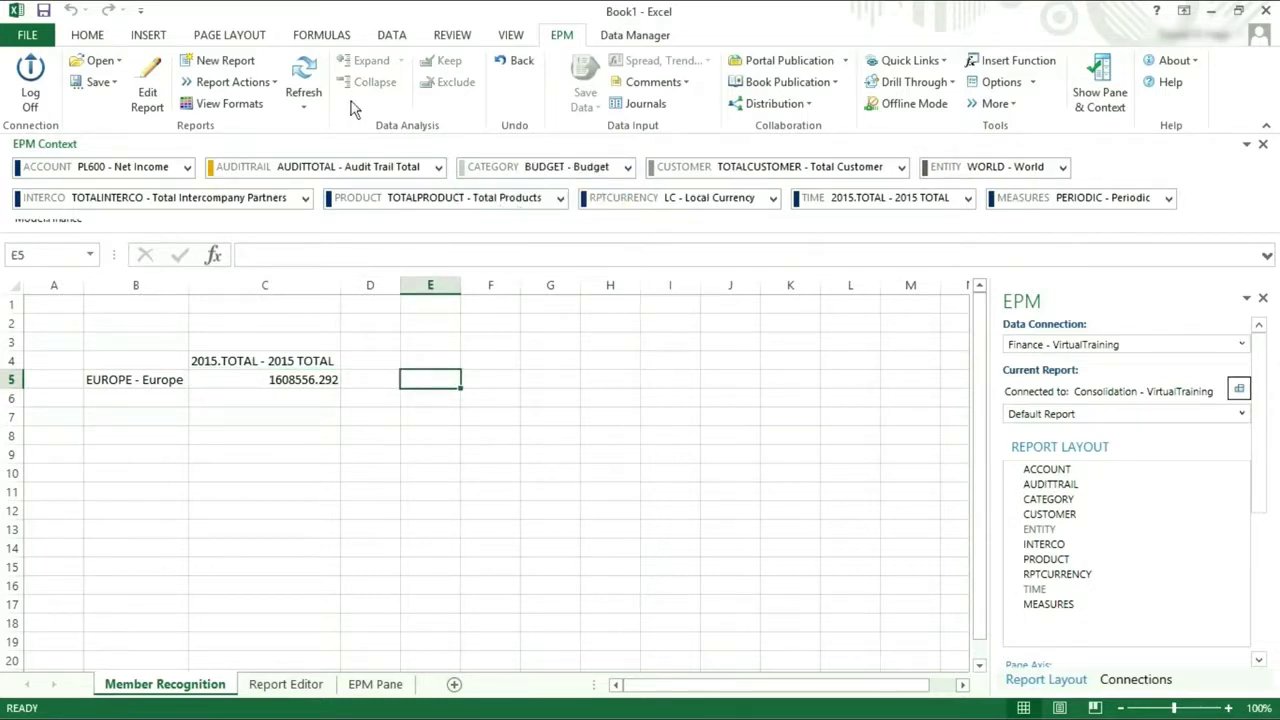
left_click(306, 72)
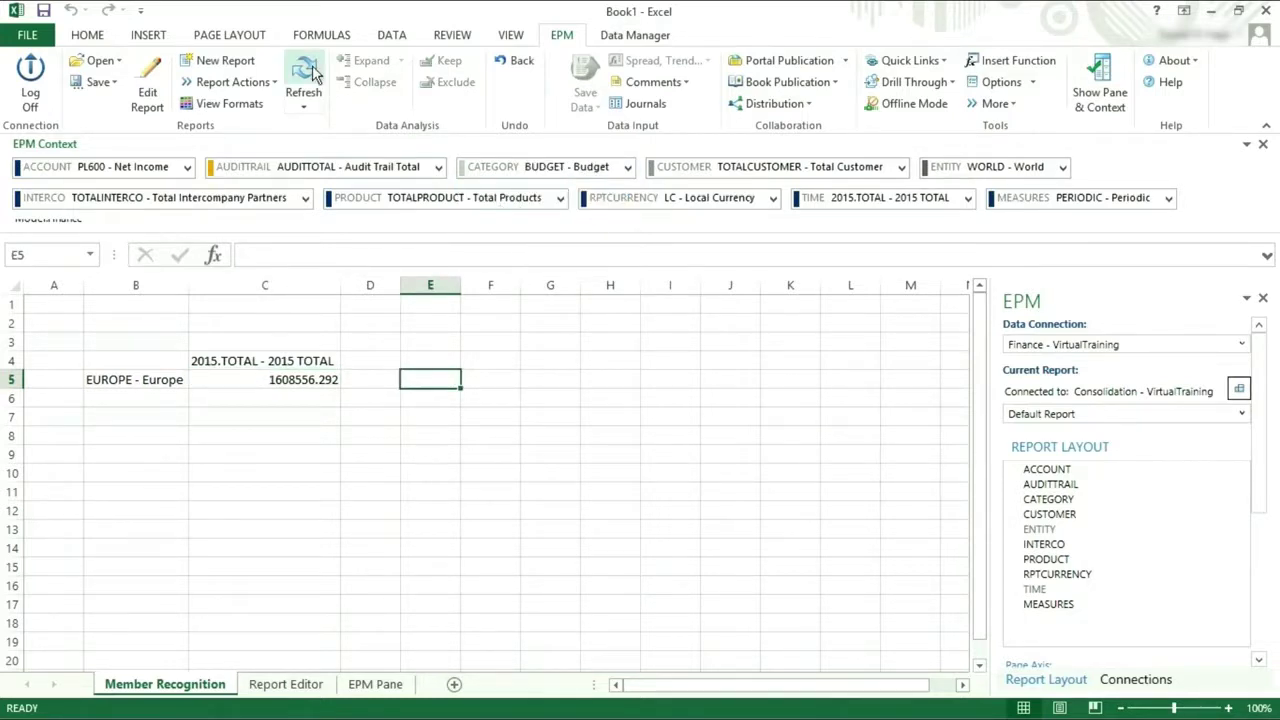
left_click(287, 381)
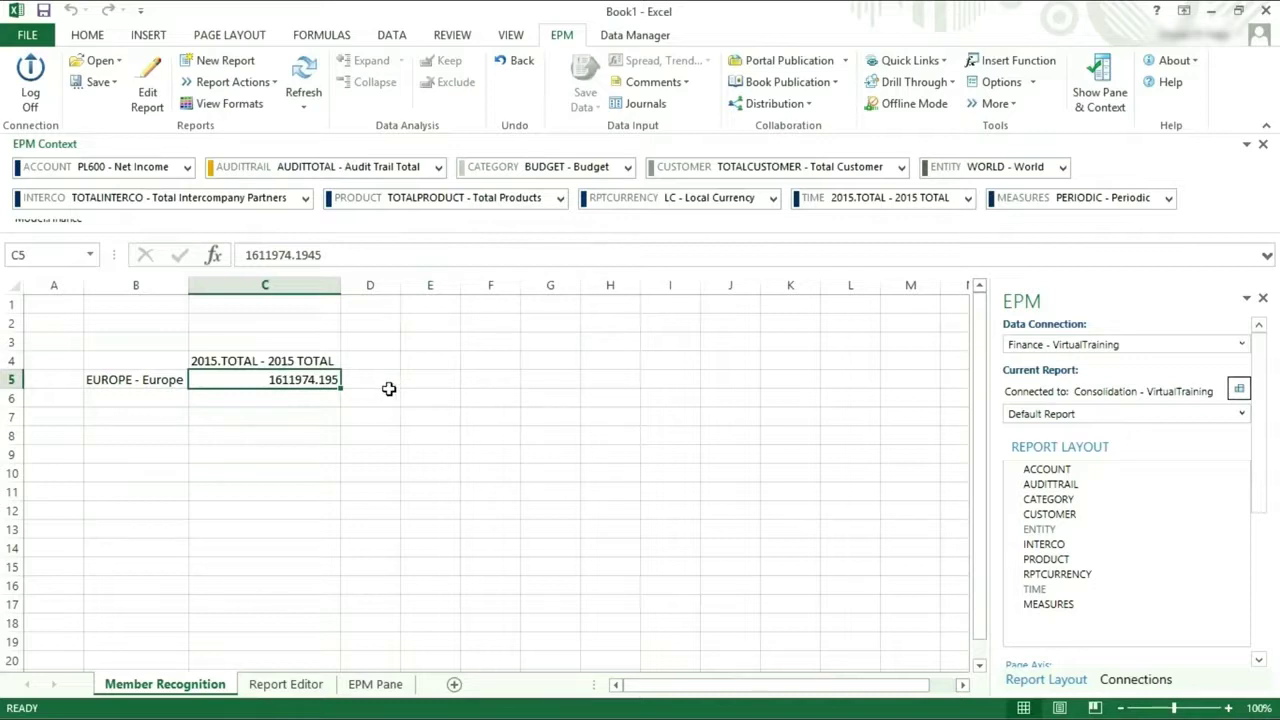
left_click(148, 323)
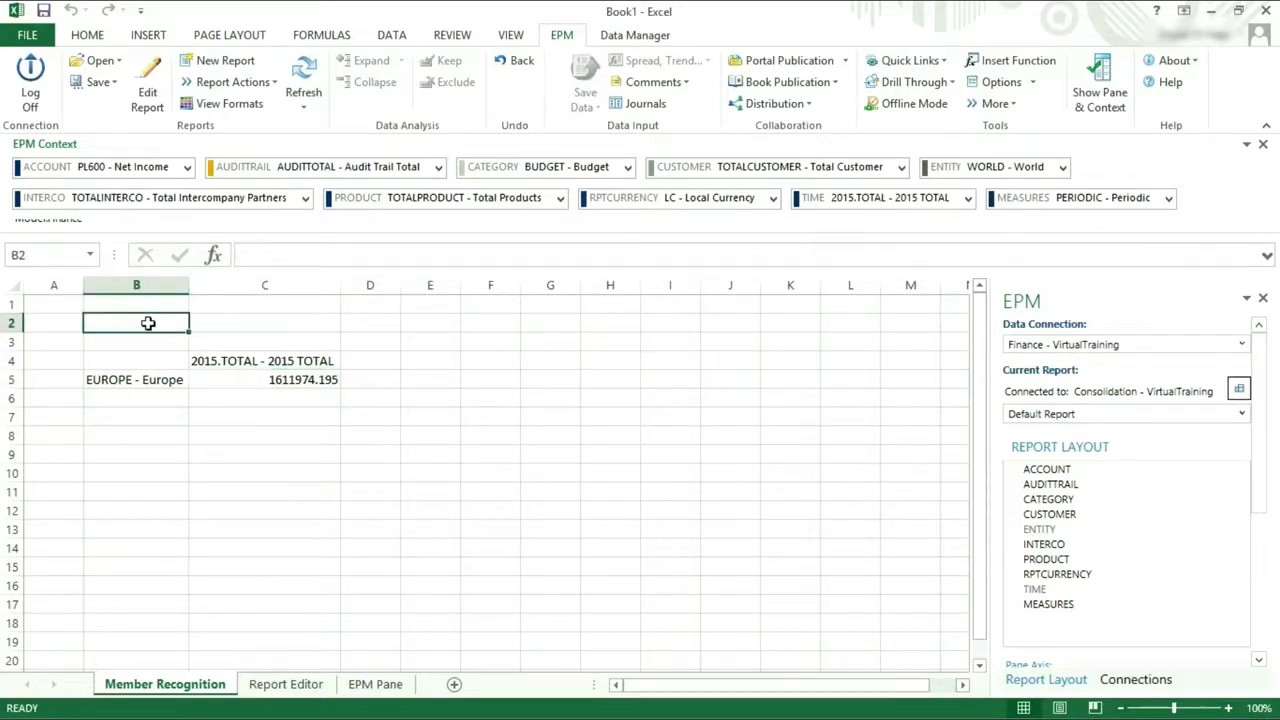
- Enter actual in B2 so the report uses the Actual category again
type("act")
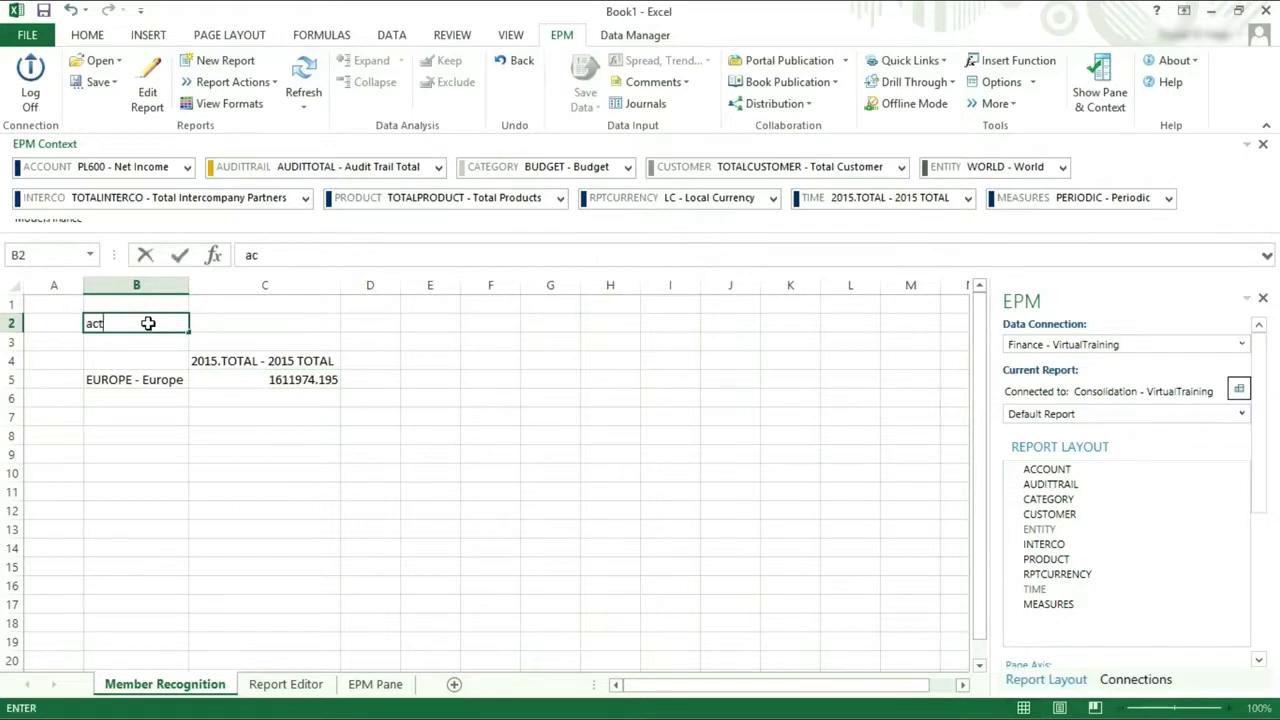
type("ual")
key("Return")
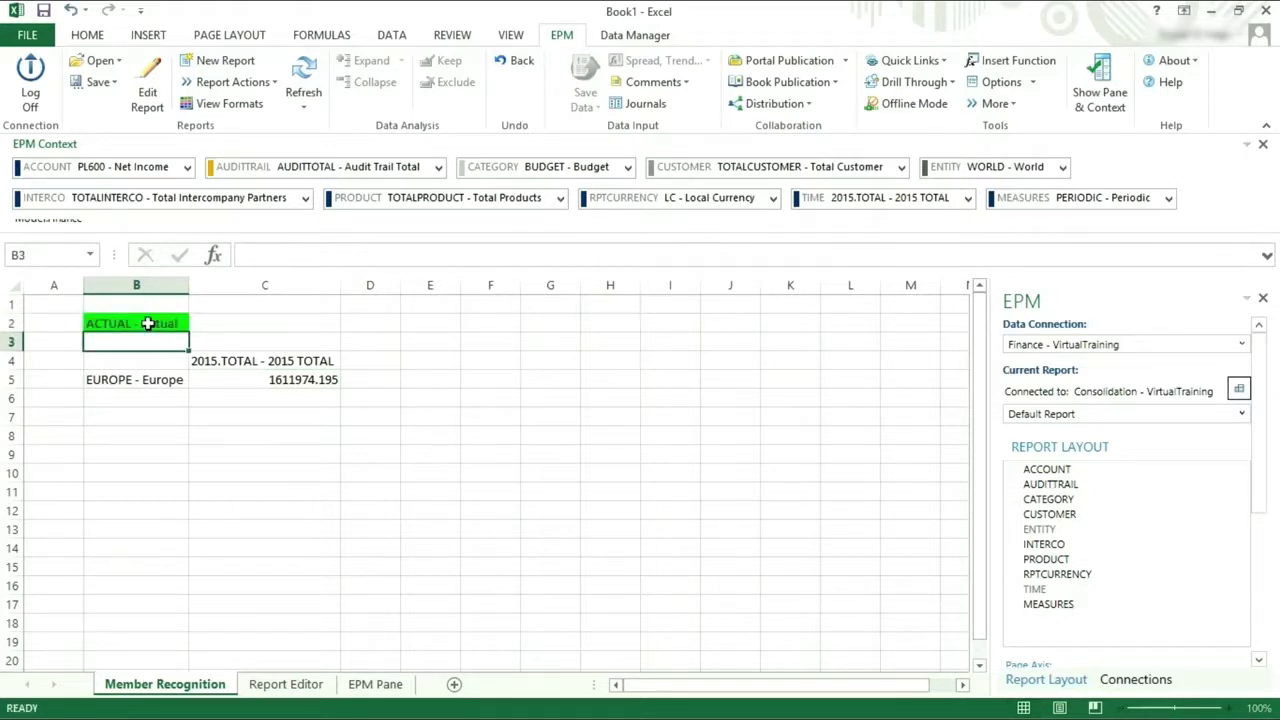
left_click(142, 318)
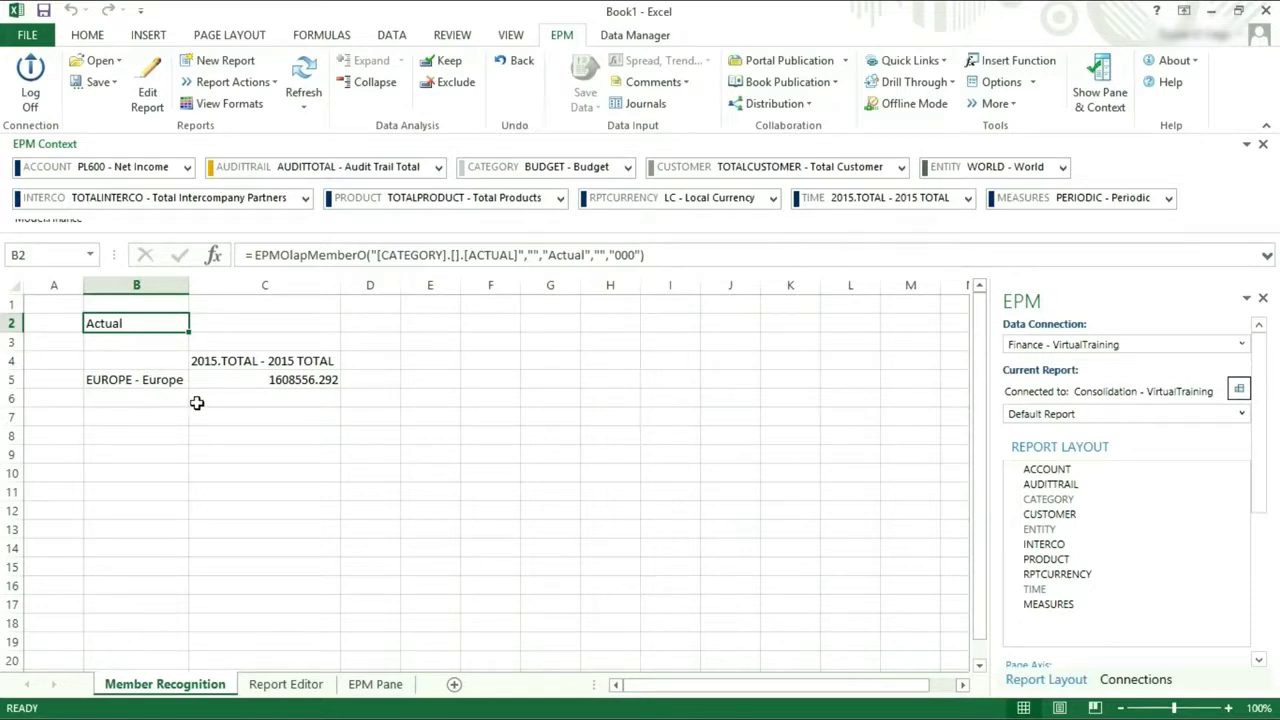
- Add africa in B6 as a new AFRICA - Africa entity row
left_click(150, 401)
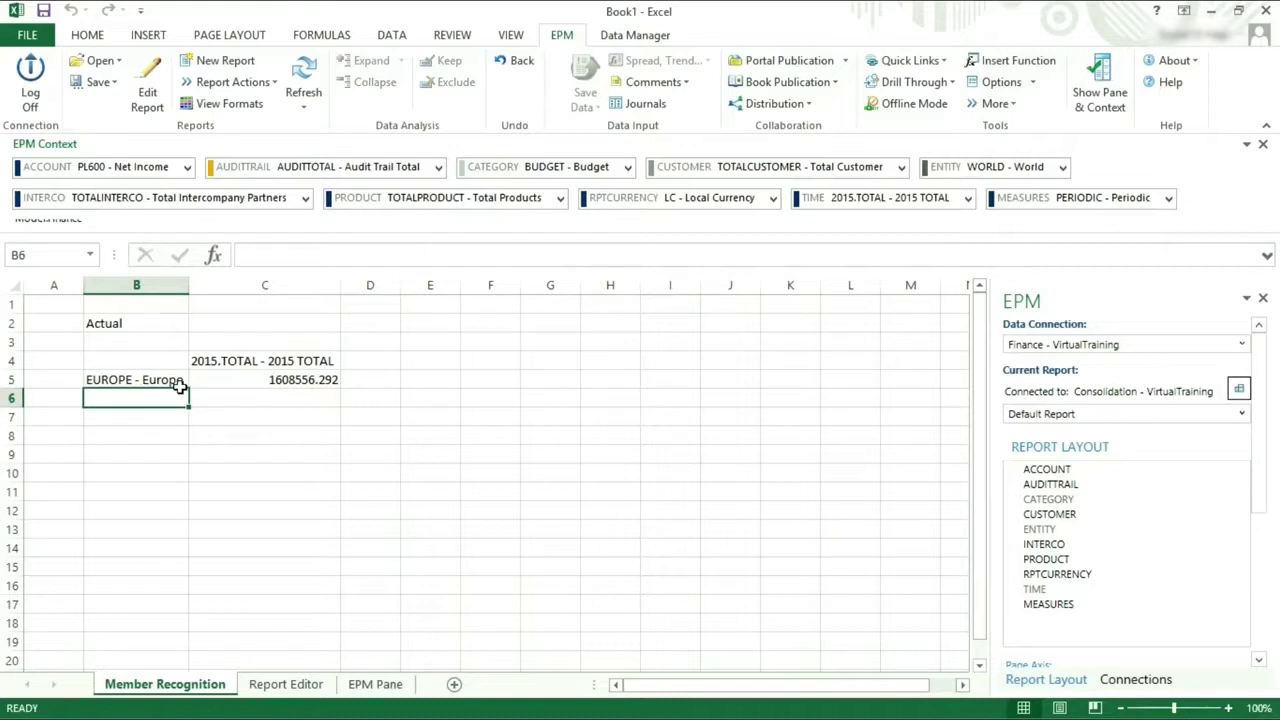
type("africa")
key("Return")
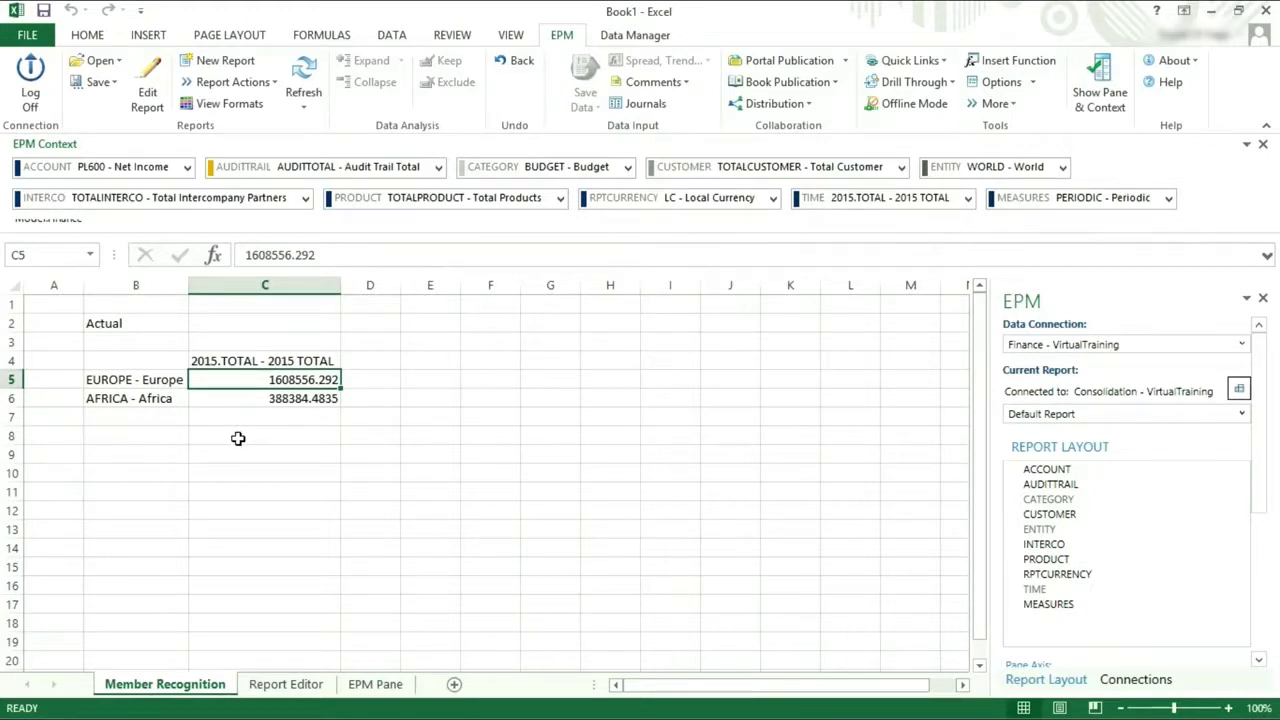
- Try dubai as an entity in B7, then clear the unrecognised entry
left_click(155, 417)
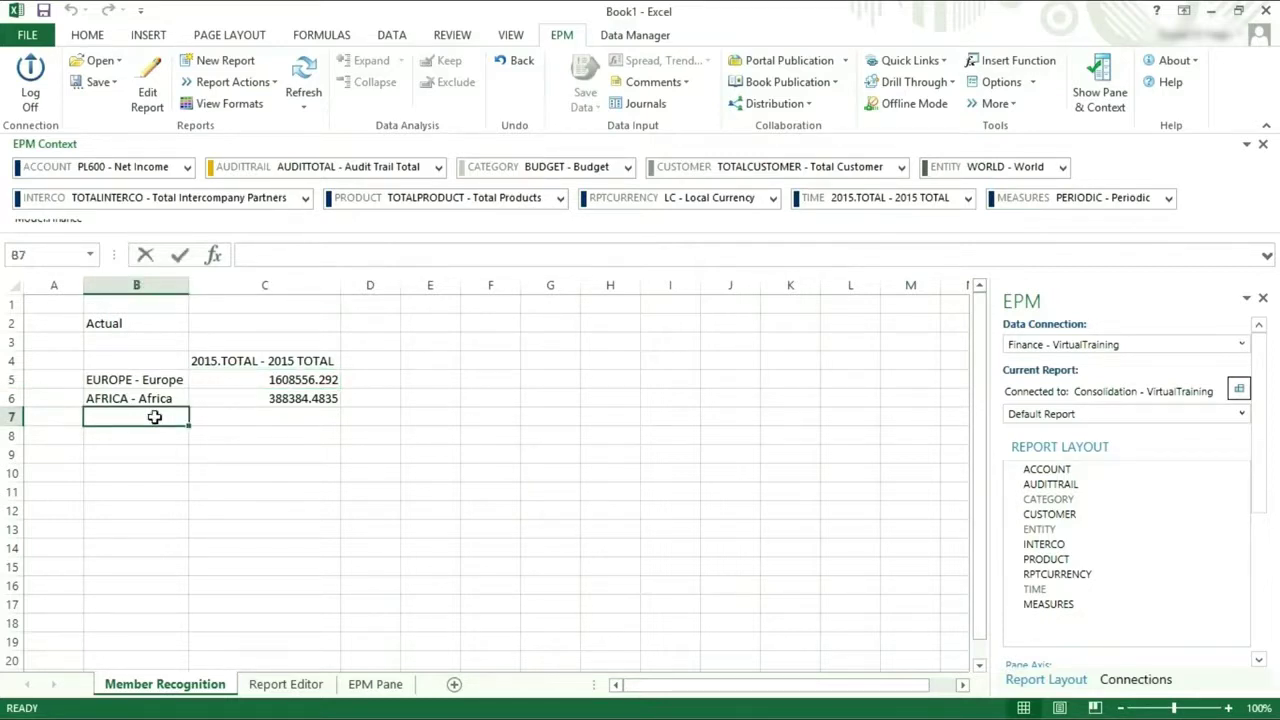
type("dubai")
key("Return")
left_click(157, 417)
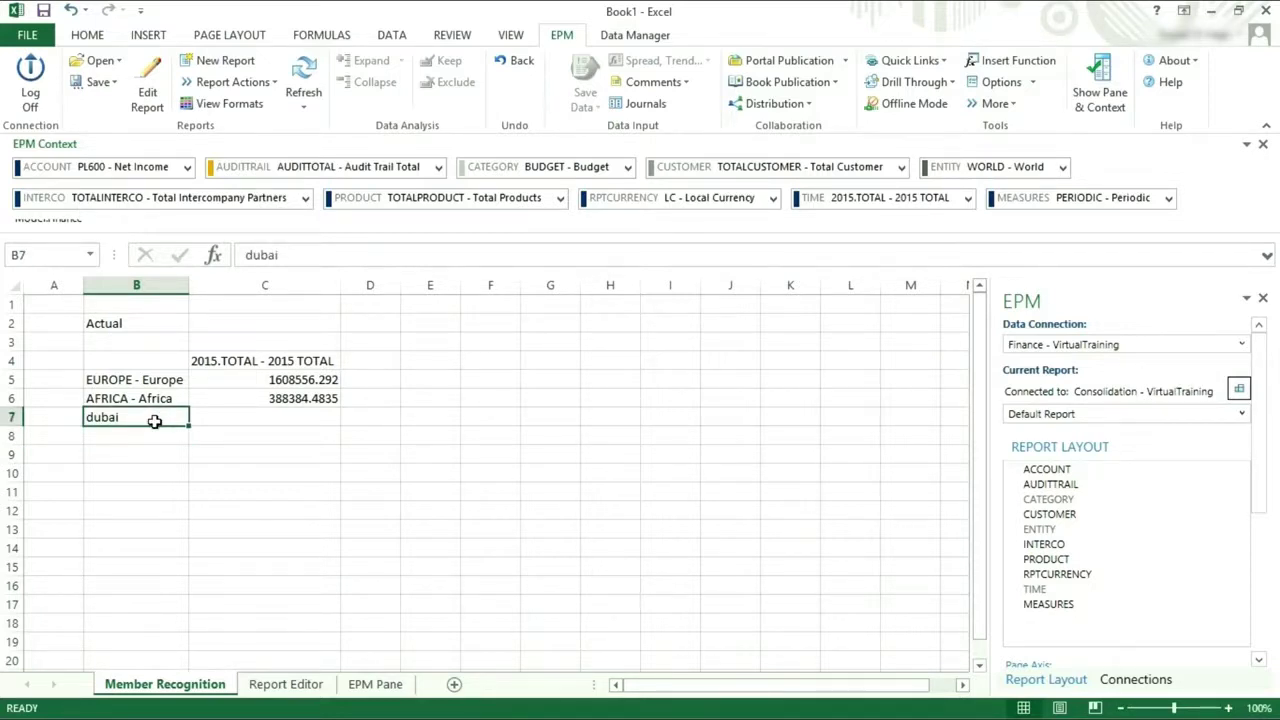
key("Delete")
left_click(156, 455)
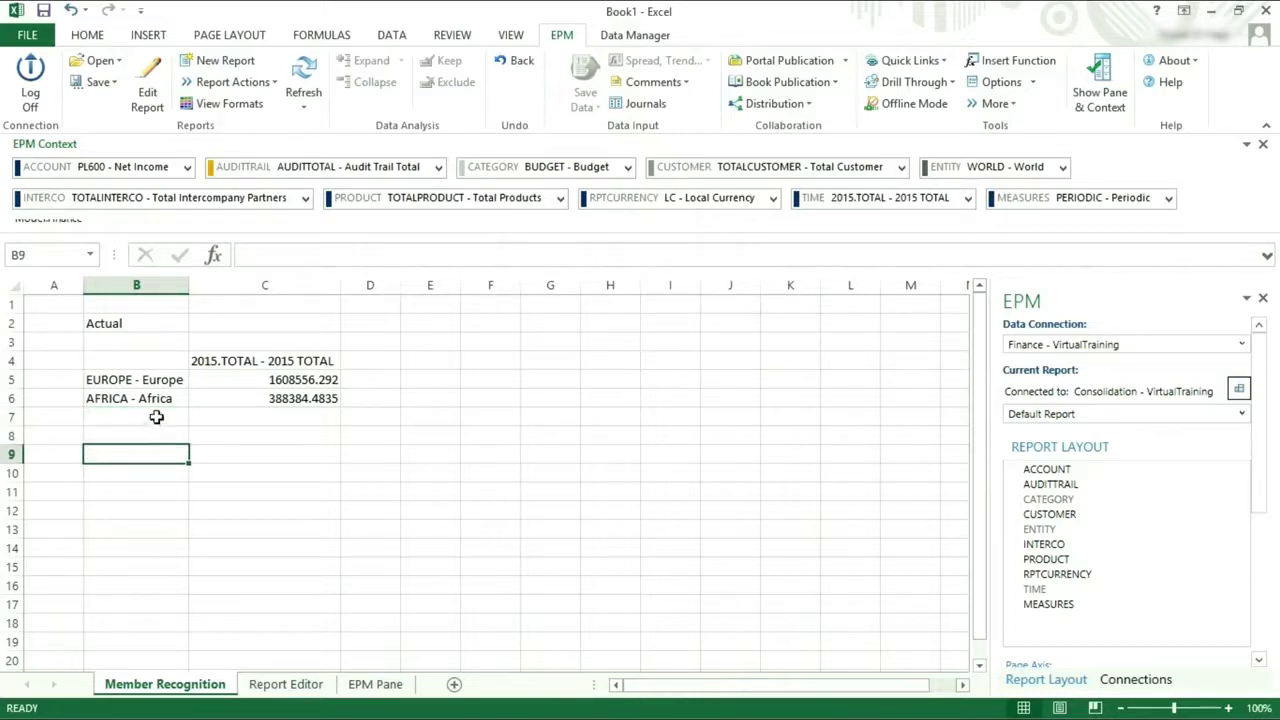
- Enter A in B7 and resolve the ambiguous name to DZ - World.Africa.Algeria
left_click(138, 415)
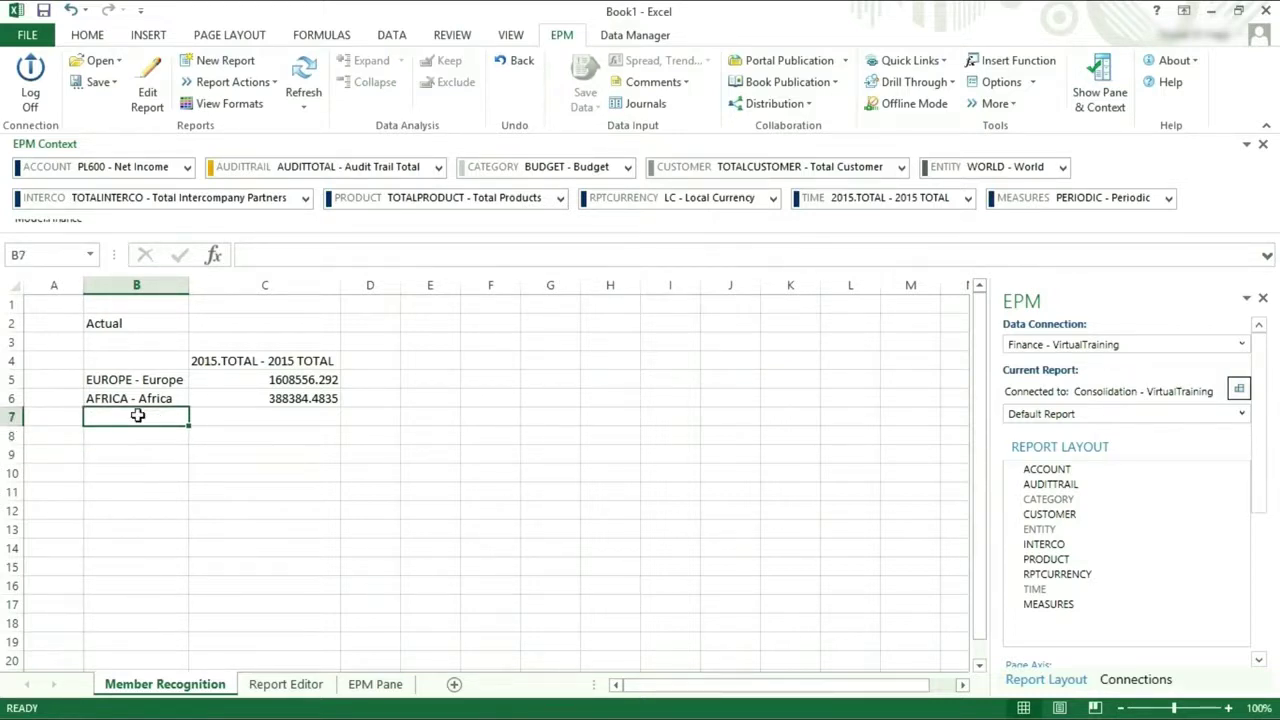
type("A")
key("Delete")
key("Return")
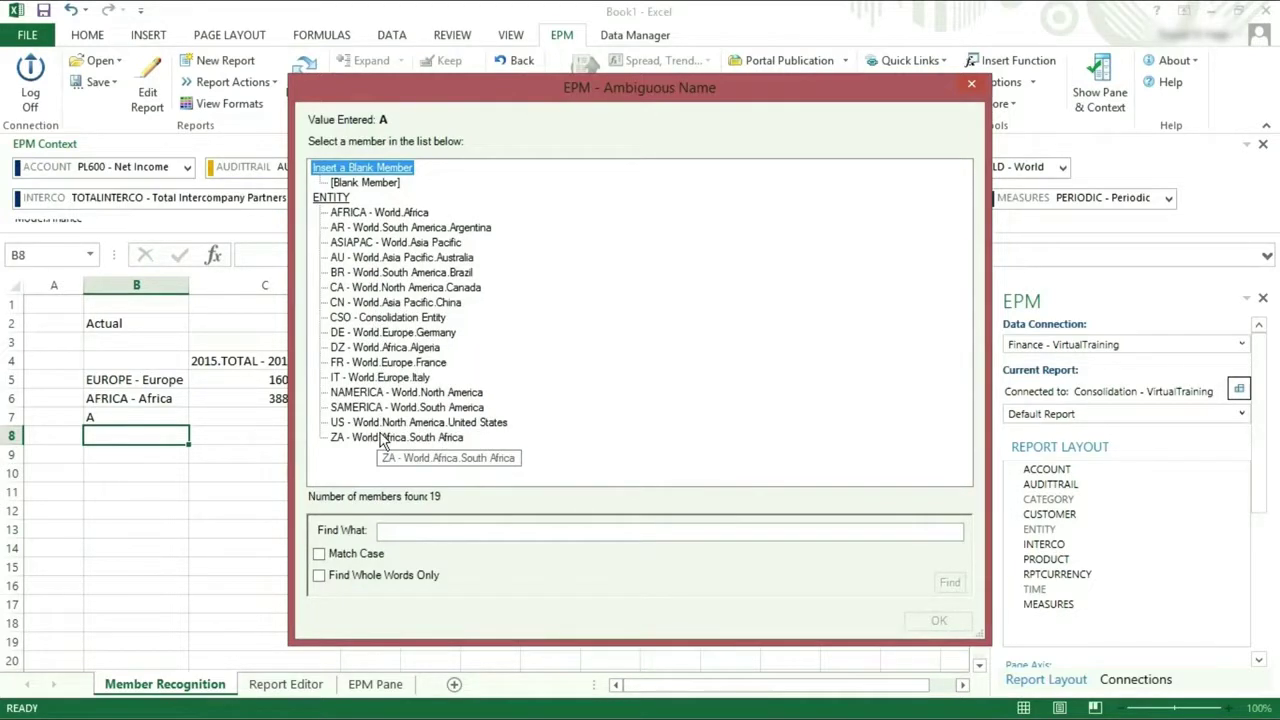
left_click(410, 348)
left_click(938, 620)
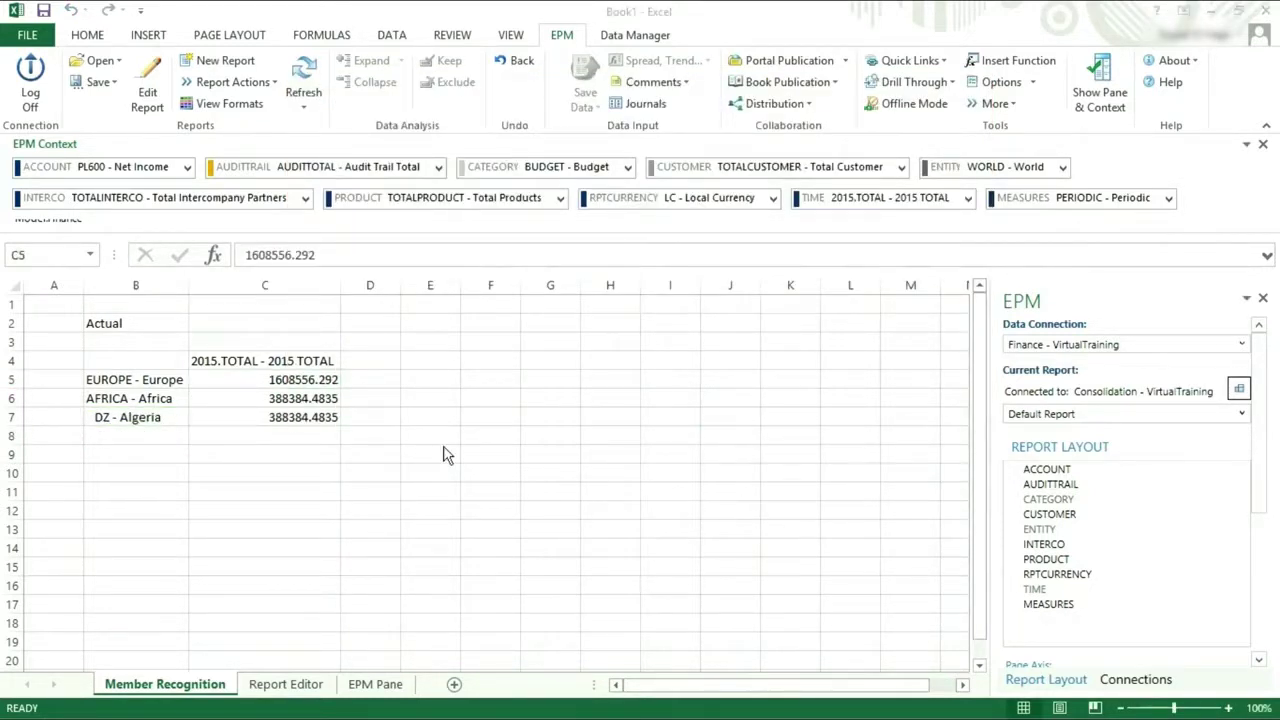
- Expand EUROPE into its countries and try drilling into DE - Germany, dismissing the bottom-level warning
left_click(389, 416)
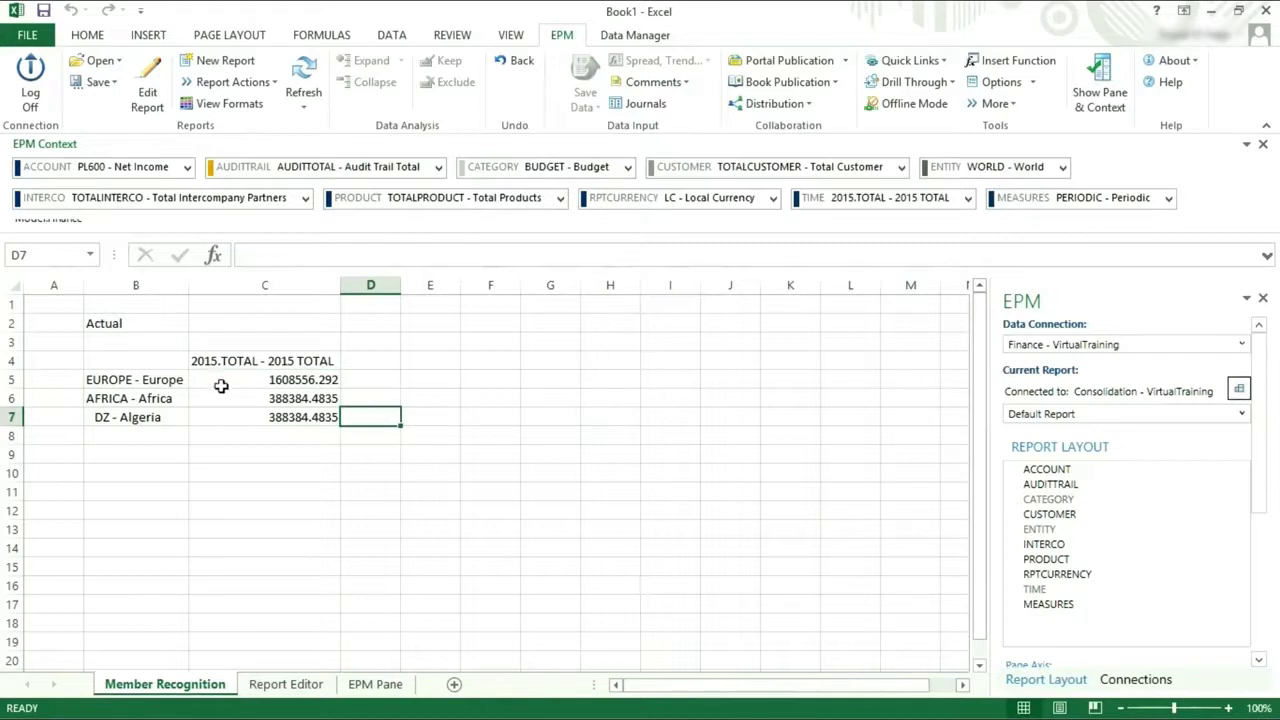
left_click(122, 379)
double_click(122, 379)
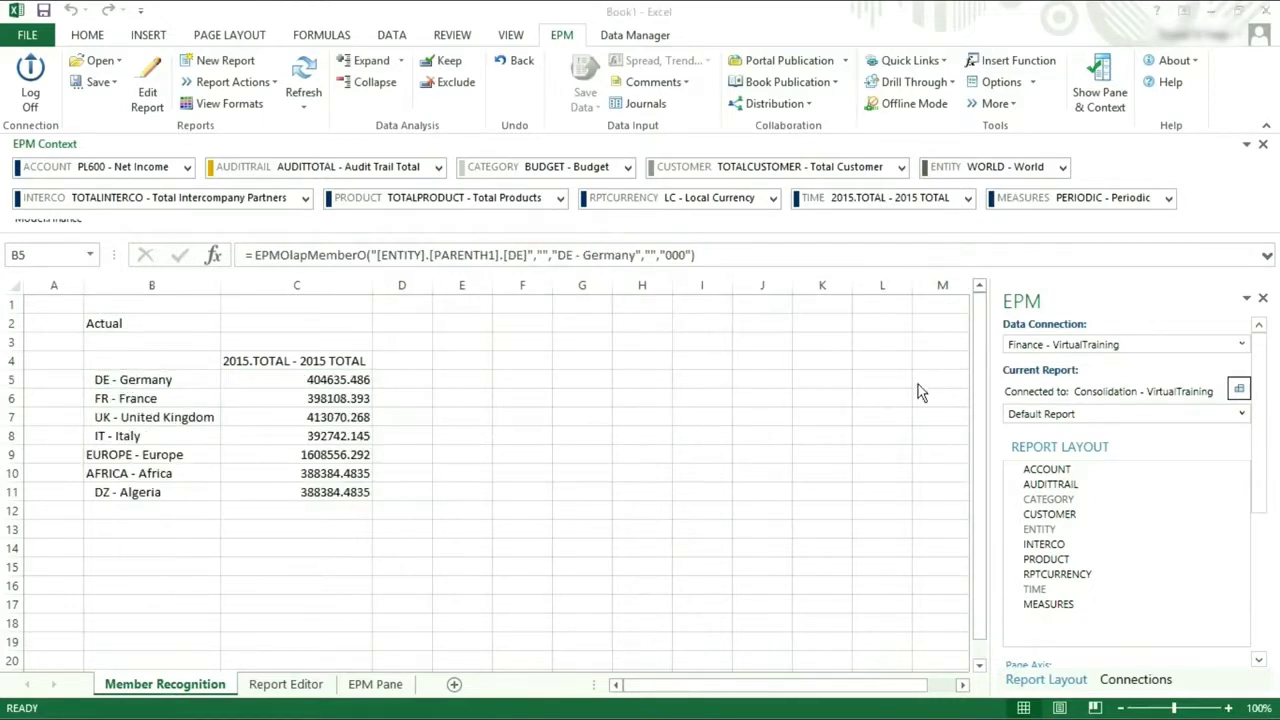
left_click(132, 378)
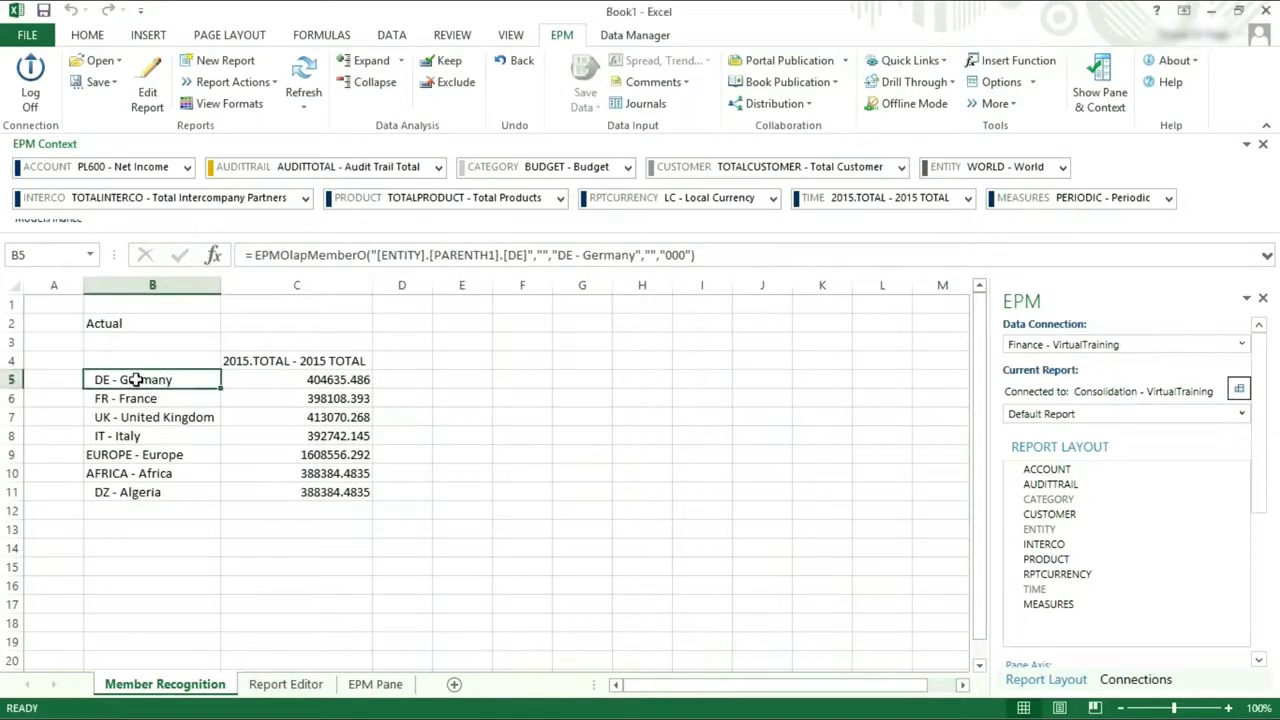
double_click(150, 379)
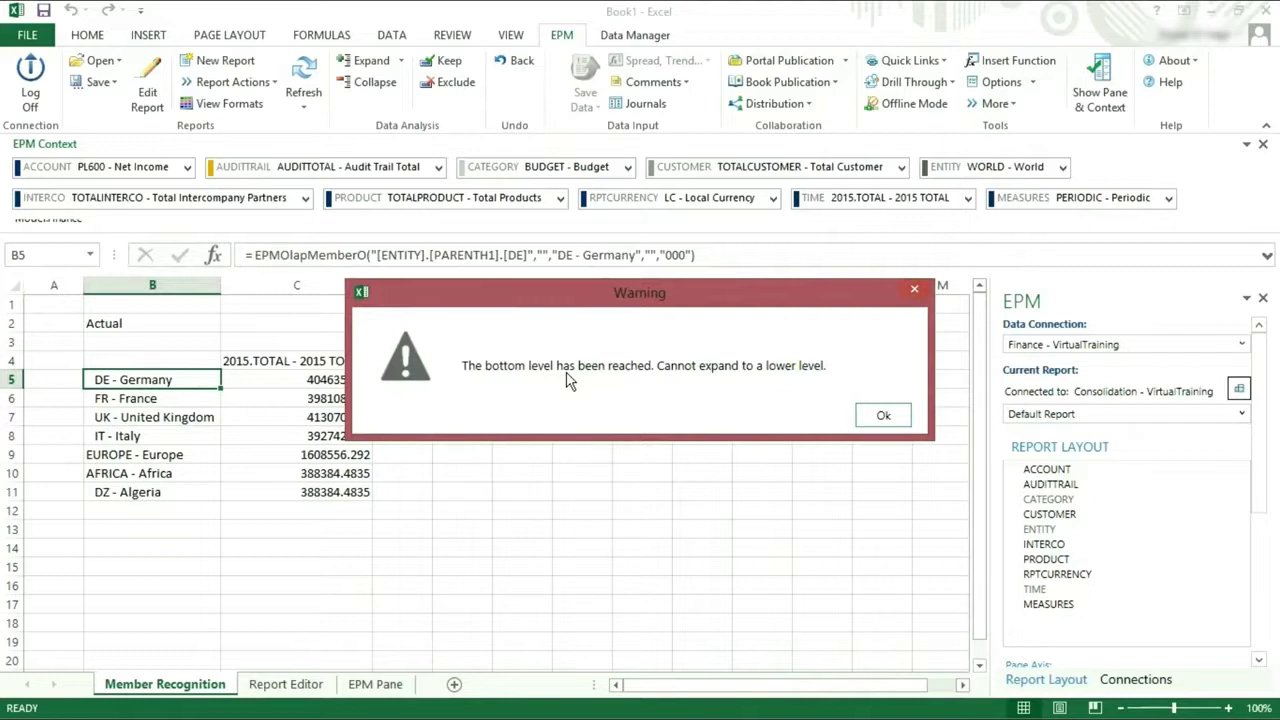
left_click(884, 416)
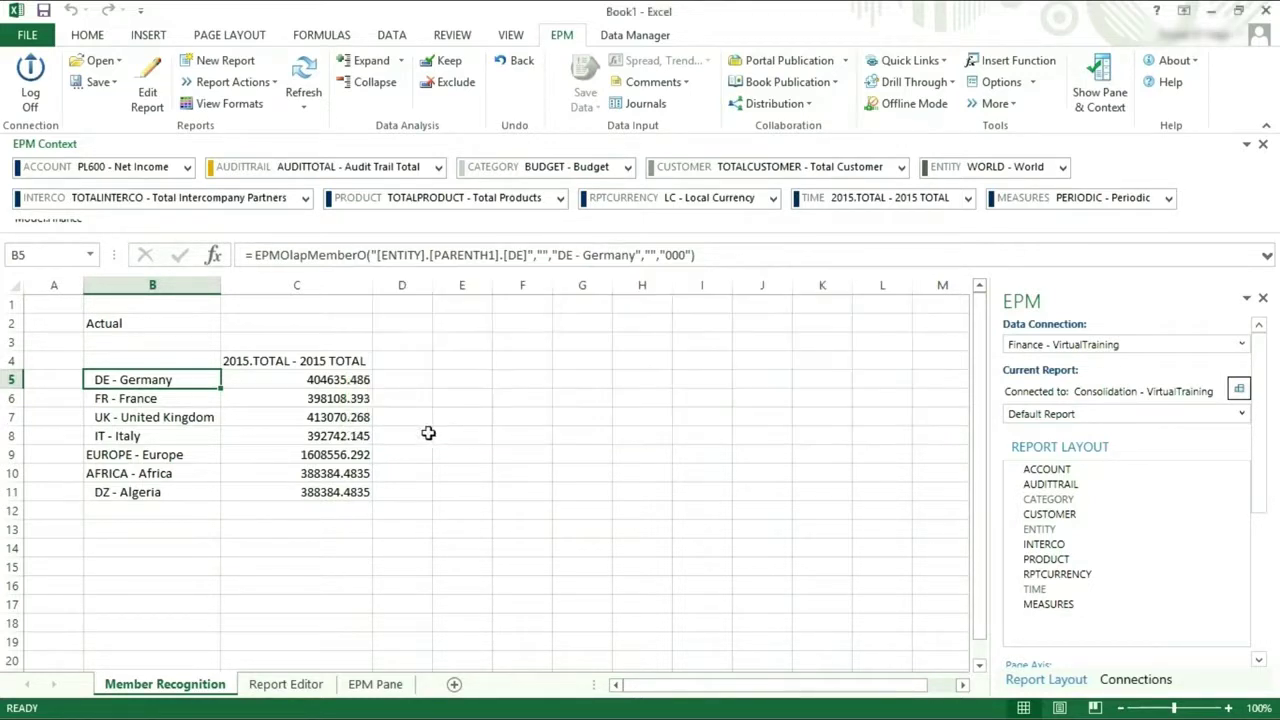
- Expand AFRICA into Algeria and South Africa, then collapse the entities up to WORLD
left_click(162, 472)
left_click(385, 63)
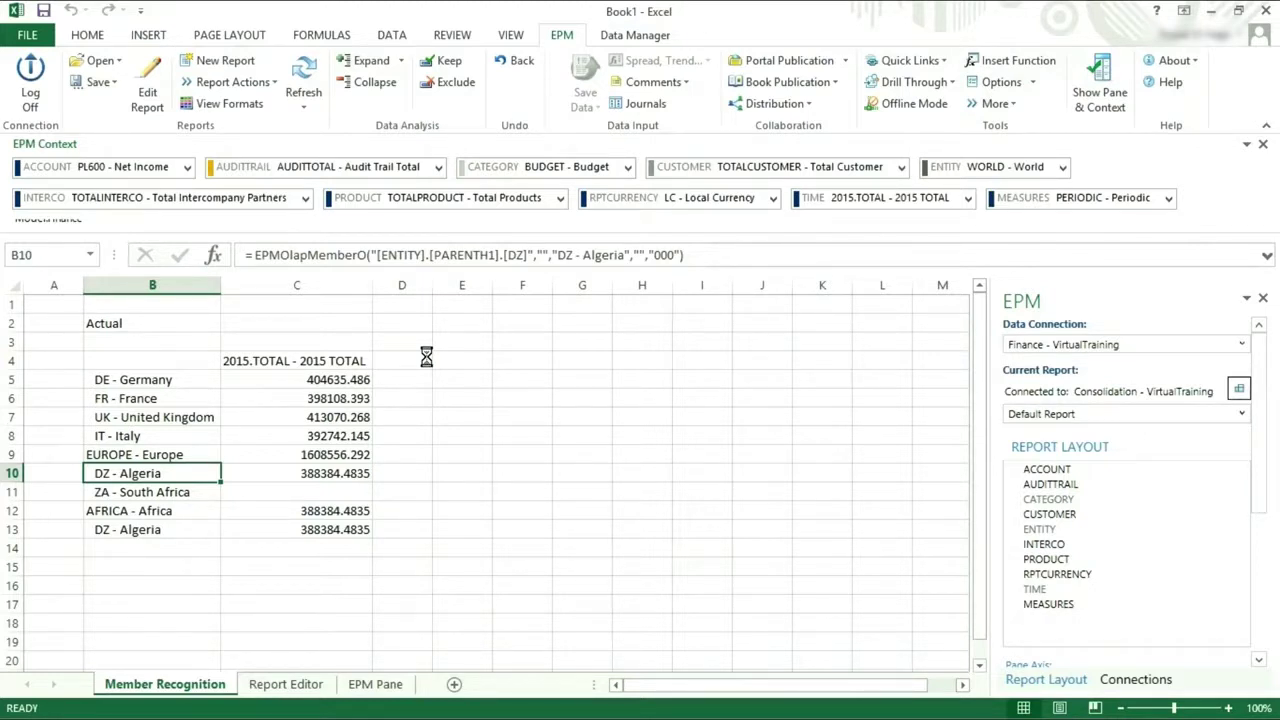
key("Up")
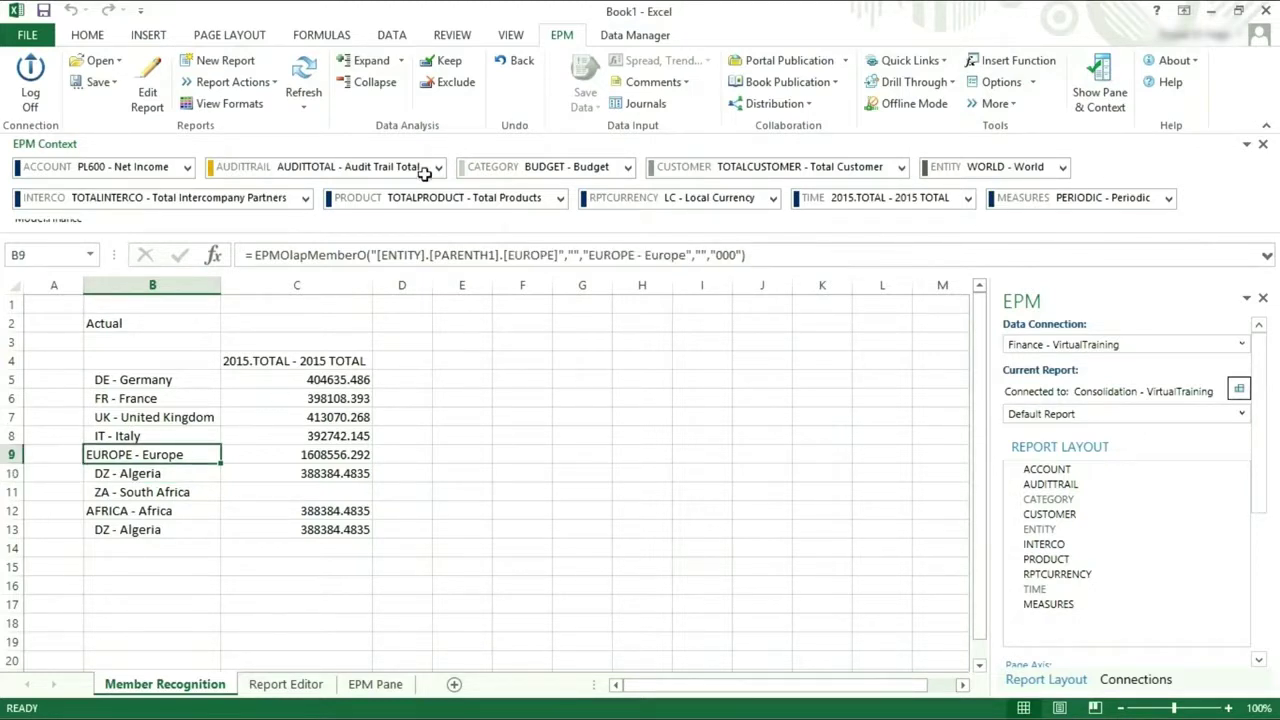
left_click(374, 83)
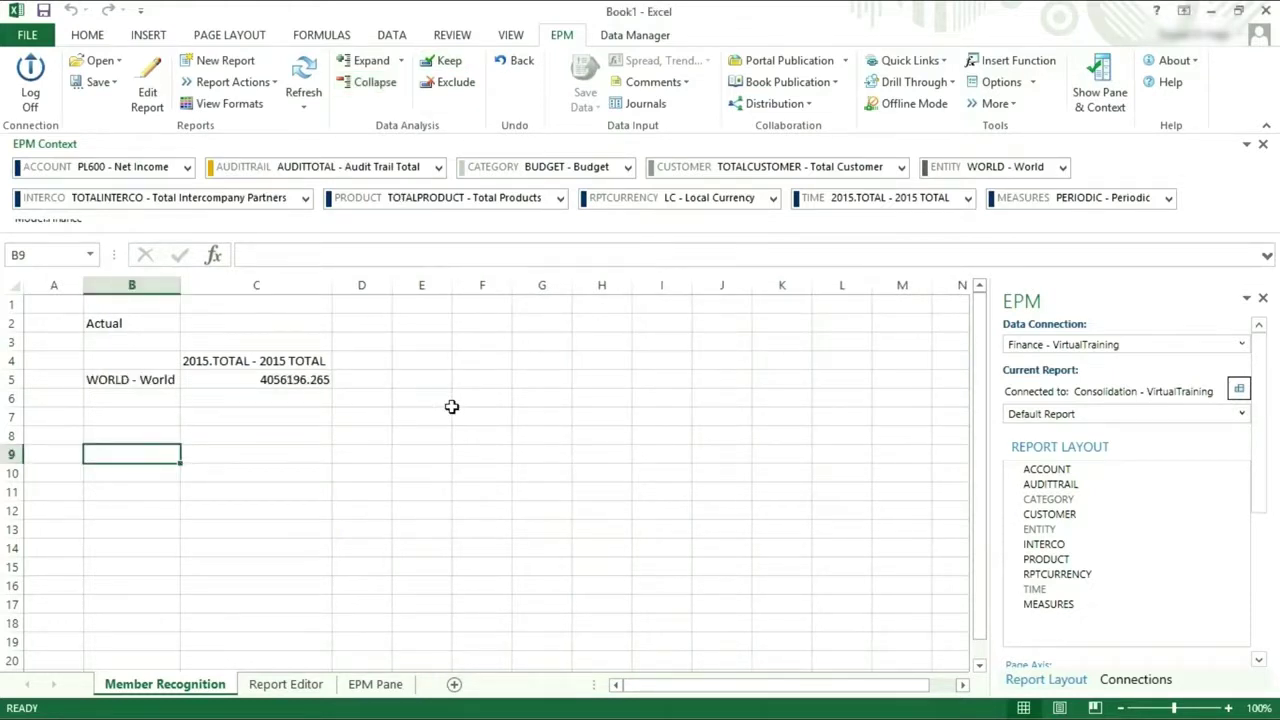
- Start a new EPM report on the Report Editor sheet and view its Sorting, Filtering and Ranking tabs
key("ctrl+Page_Down")
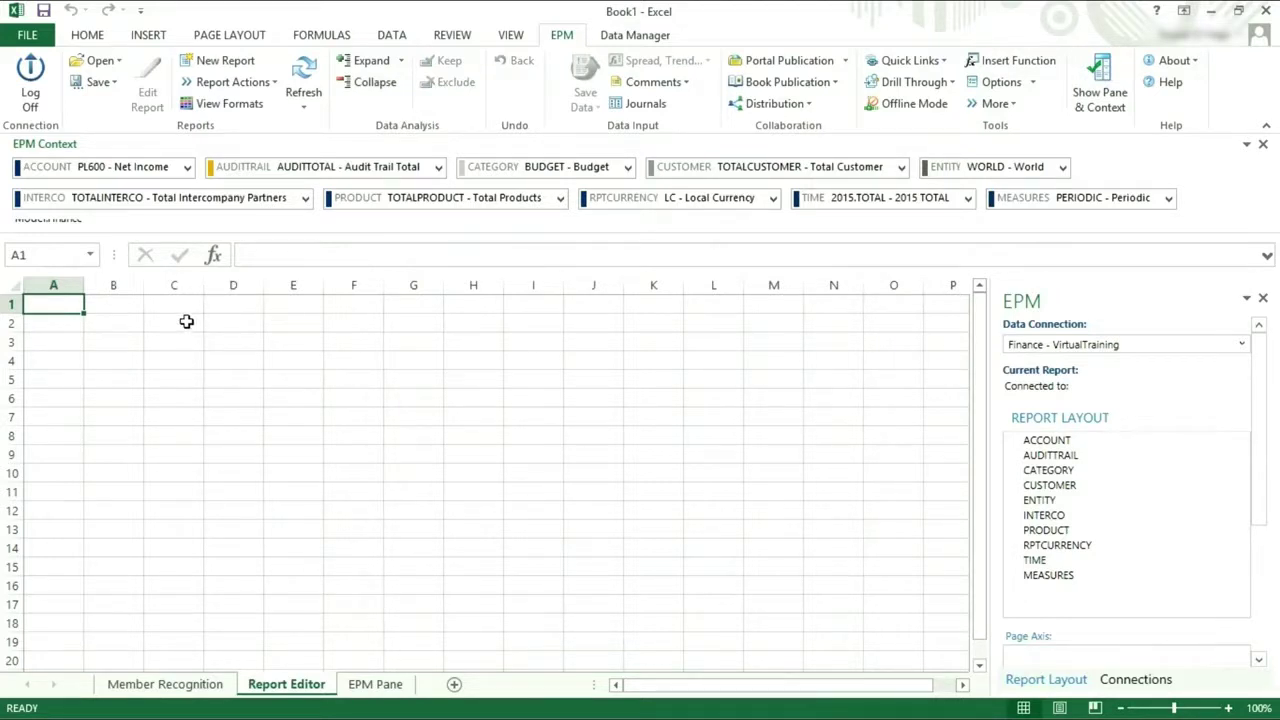
left_click(225, 61)
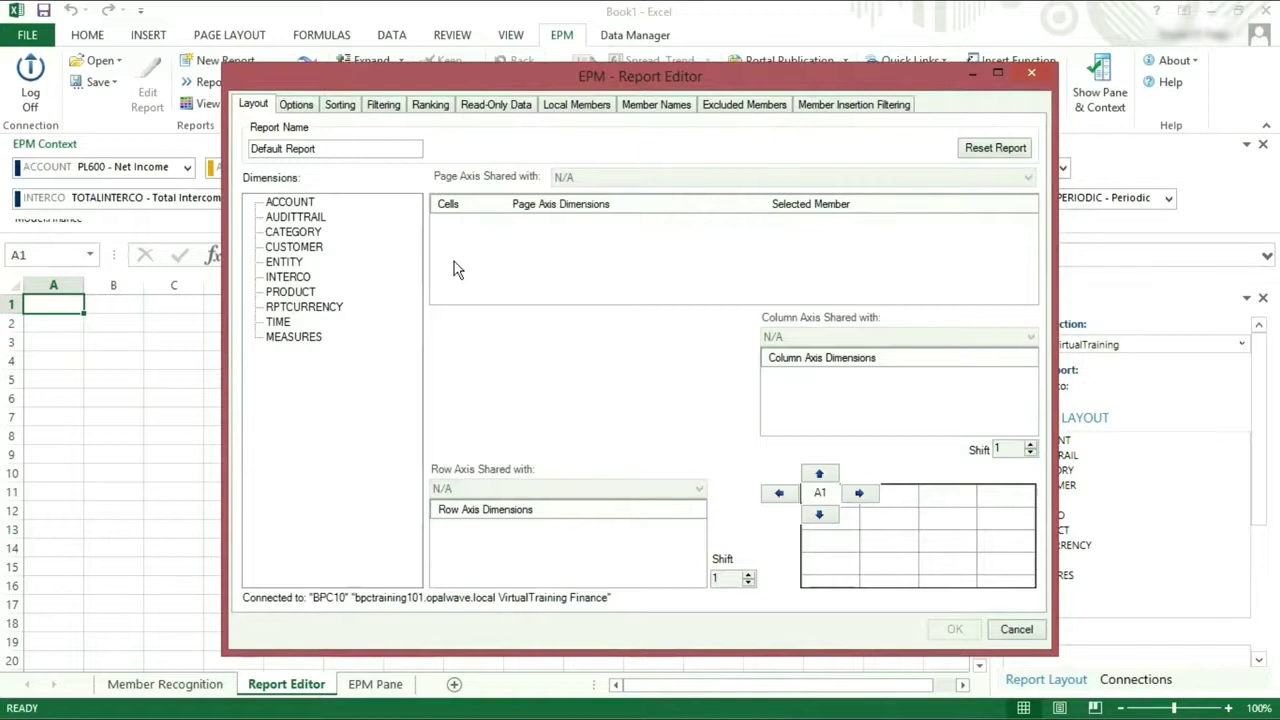
left_click(340, 106)
left_click(383, 108)
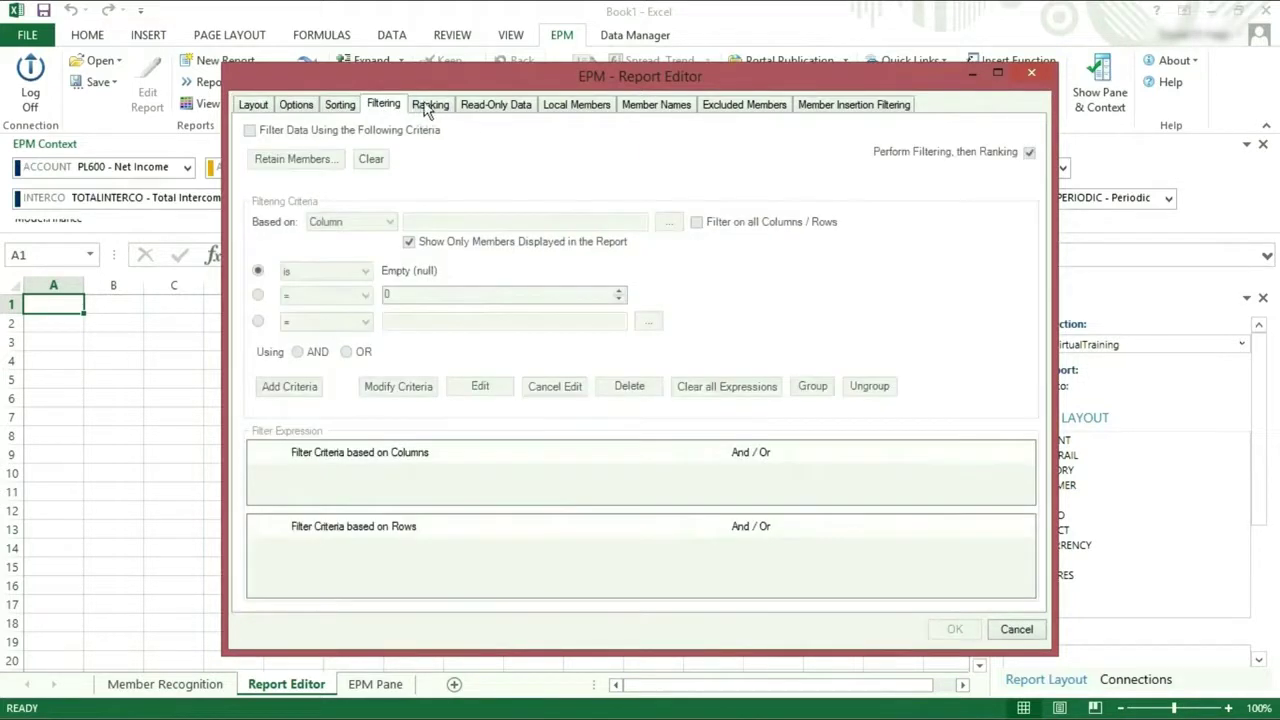
left_click(430, 106)
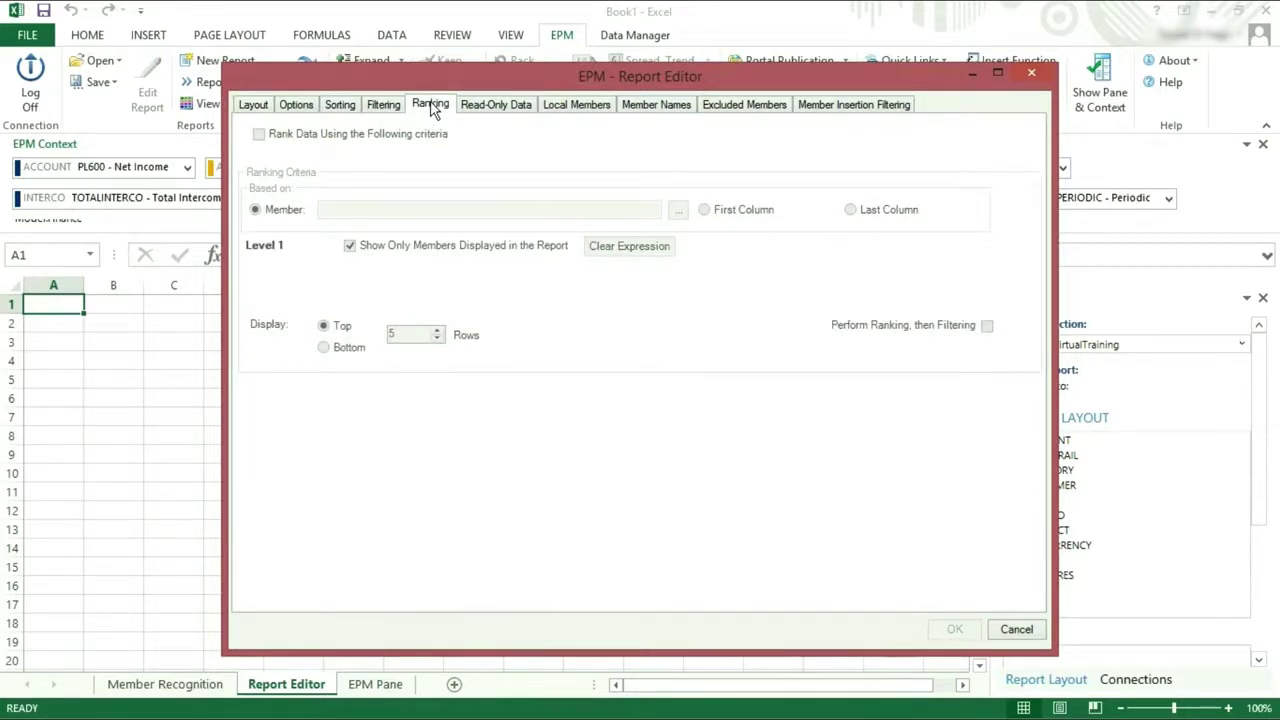
- Review the Read-Only Data, Local Members, Member Names, Excluded Members and Member Insertion tabs, returning to Layout
left_click(500, 106)
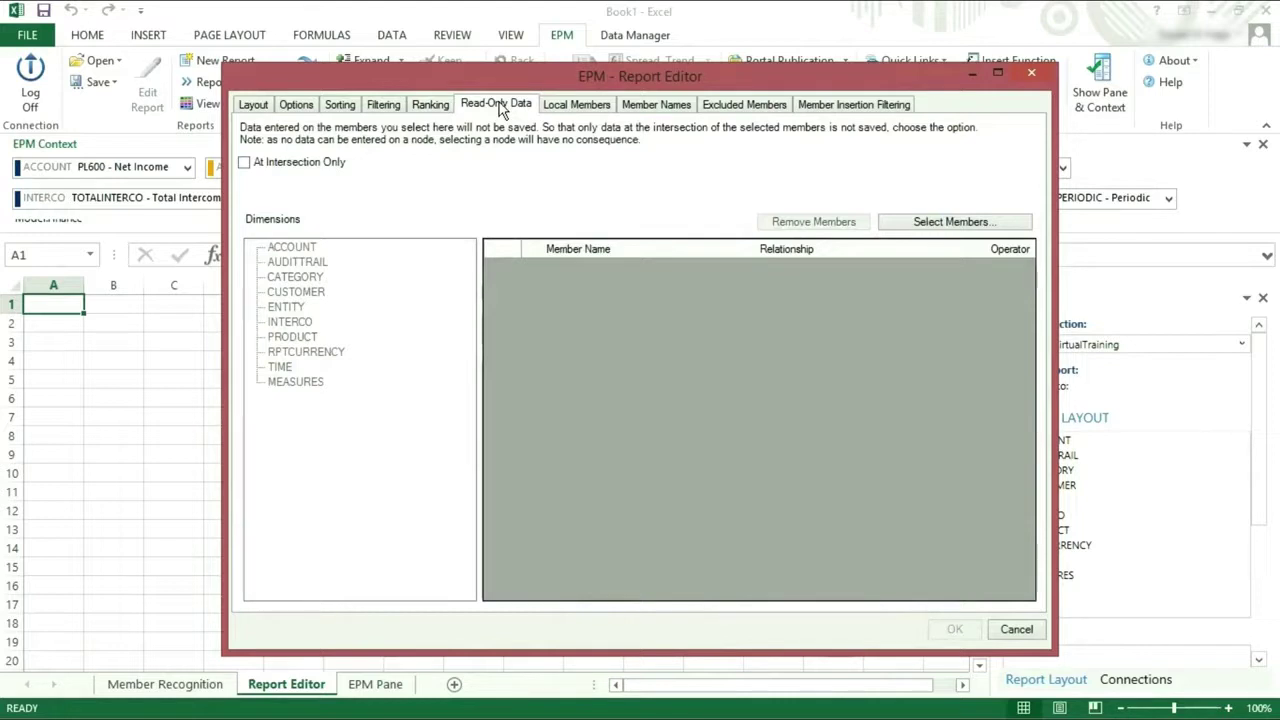
left_click(567, 106)
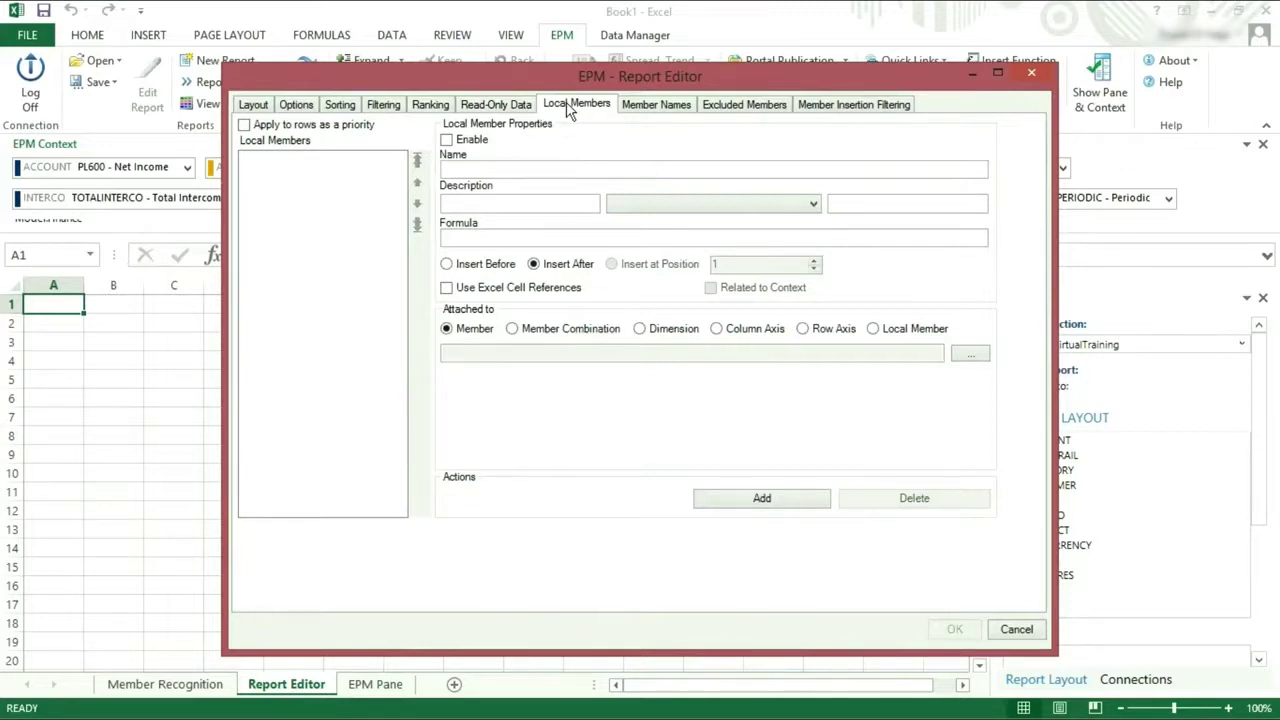
left_click(633, 106)
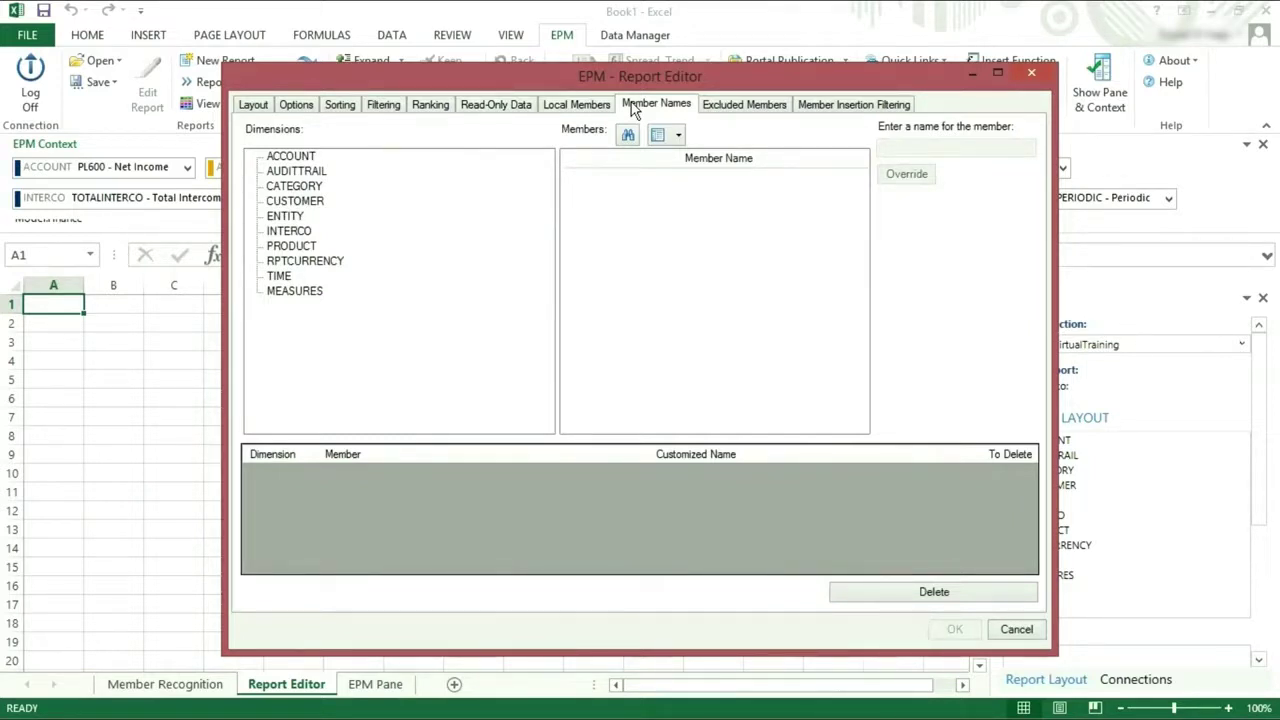
left_click(728, 108)
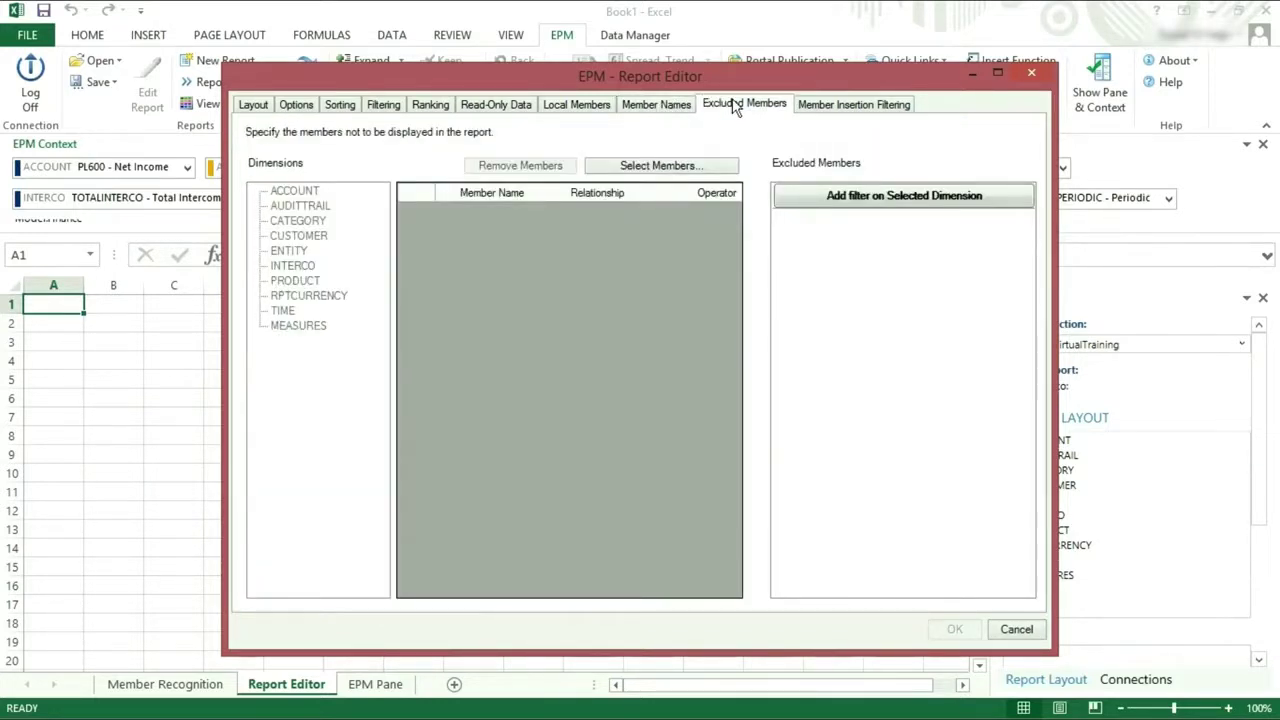
left_click(822, 108)
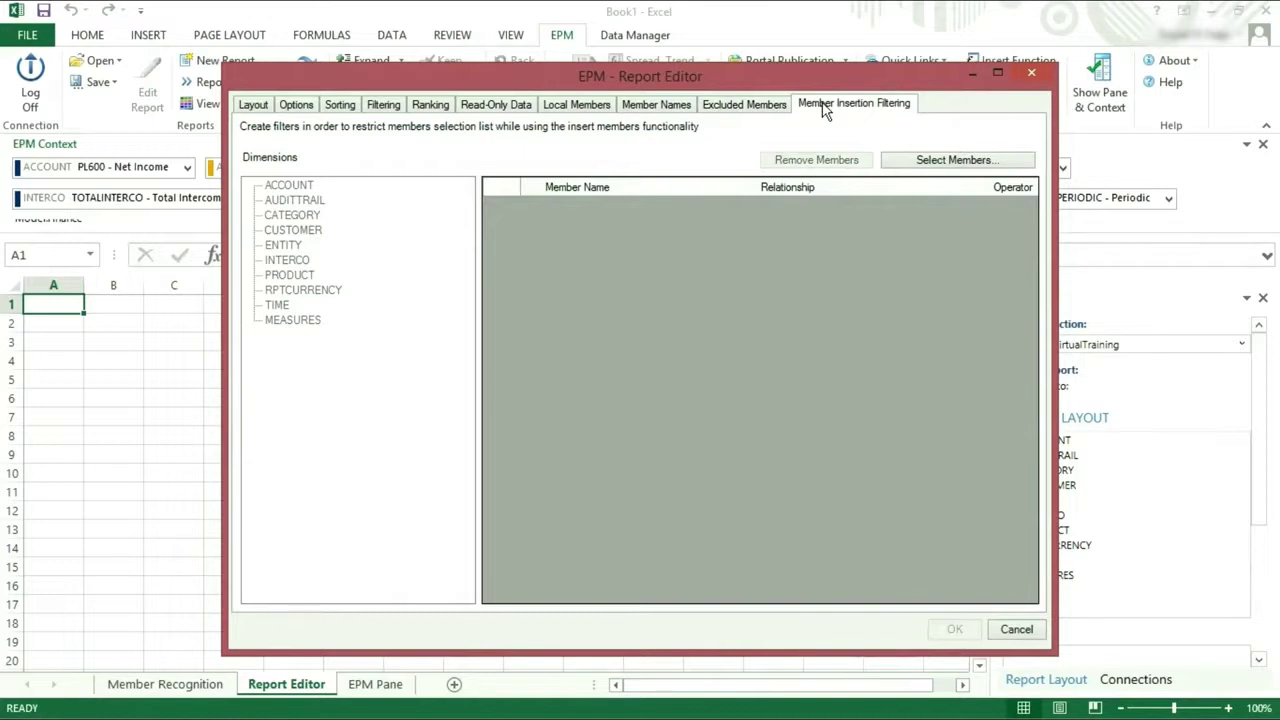
left_click(253, 106)
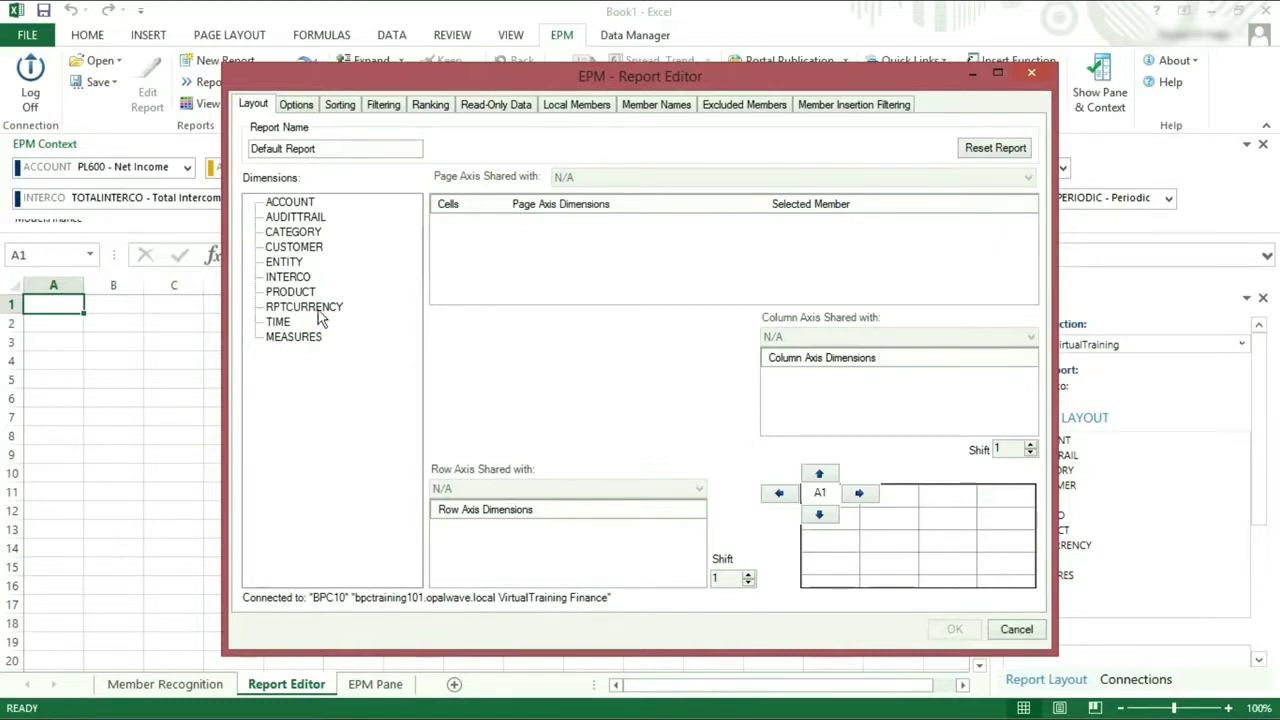
- Put PRODUCT on the Row Axis and TIME on the Column Axis, then run the report
left_click_drag(298, 292, 496, 535)
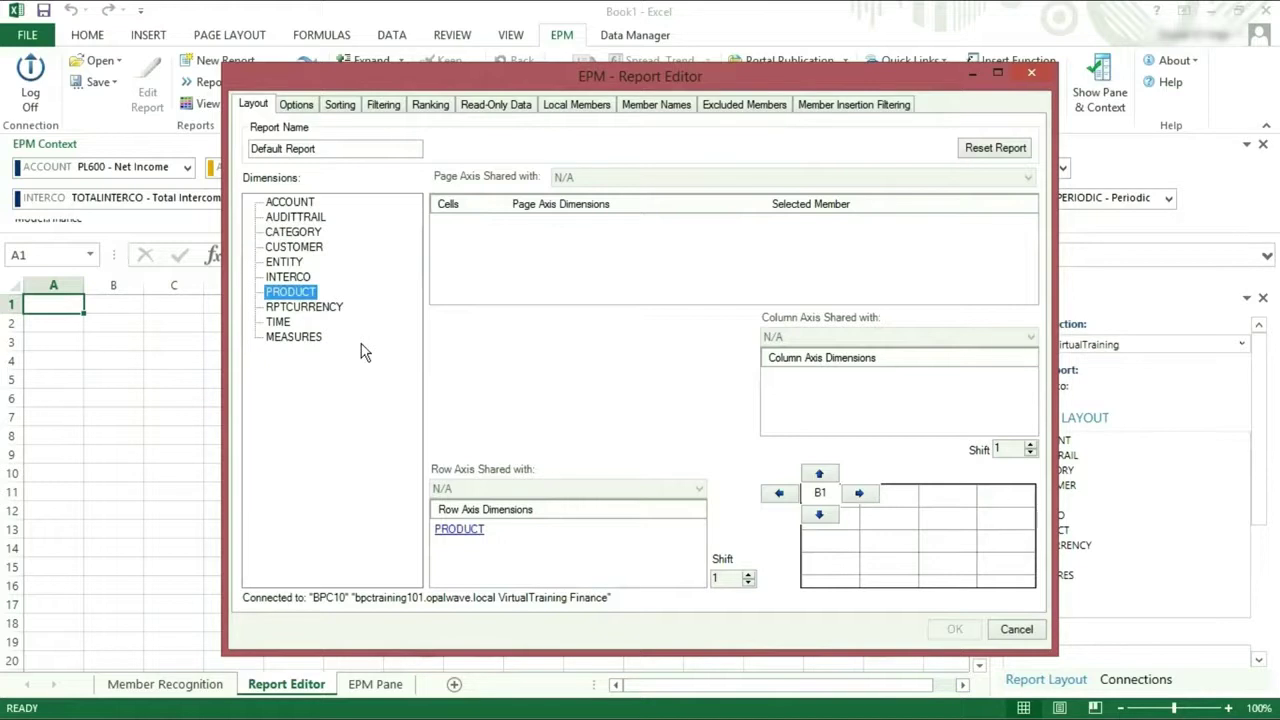
left_click_drag(280, 323, 781, 400)
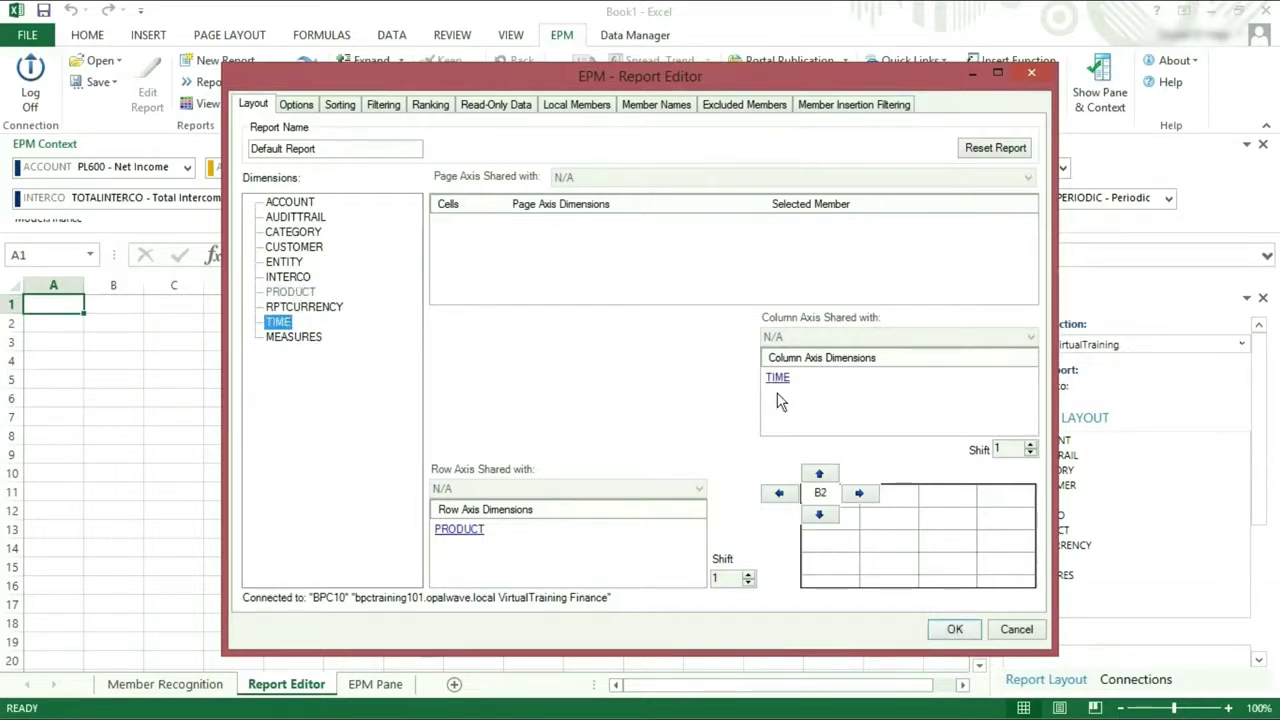
left_click(953, 628)
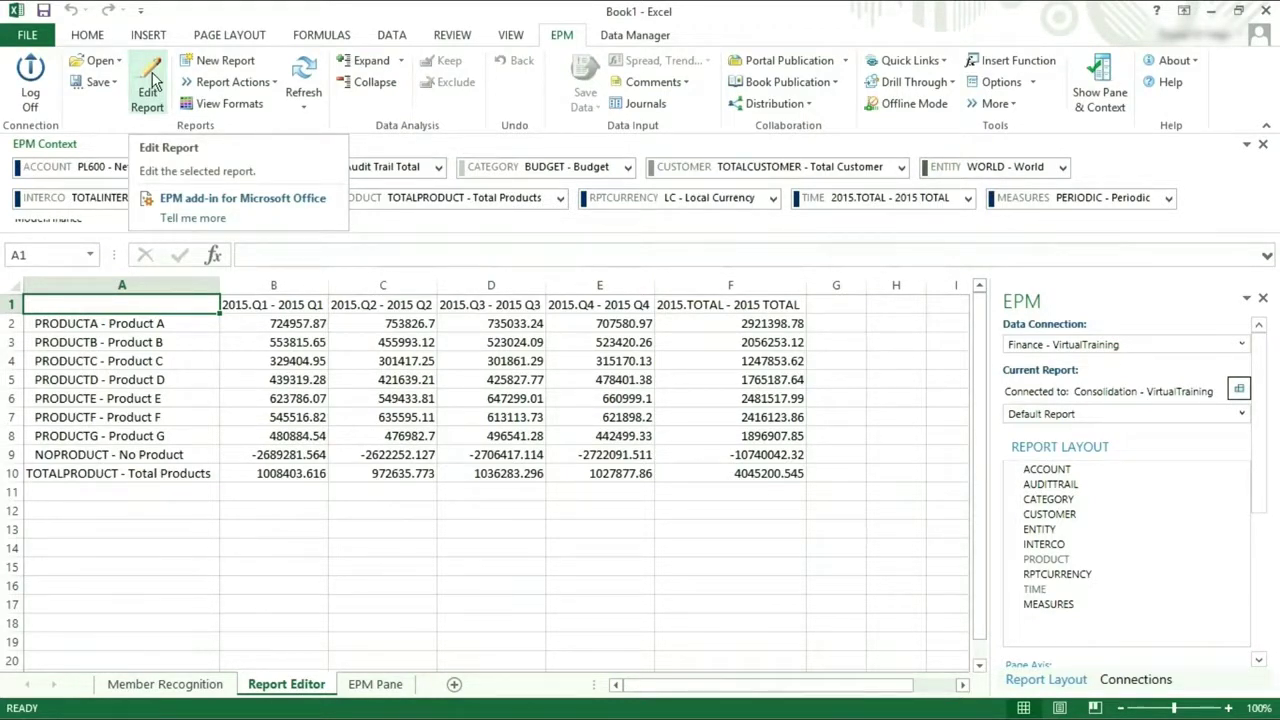
- Edit the report to add CATEGORY (Budget) as a page-axis filter with column-axis shift 2
left_click(150, 84)
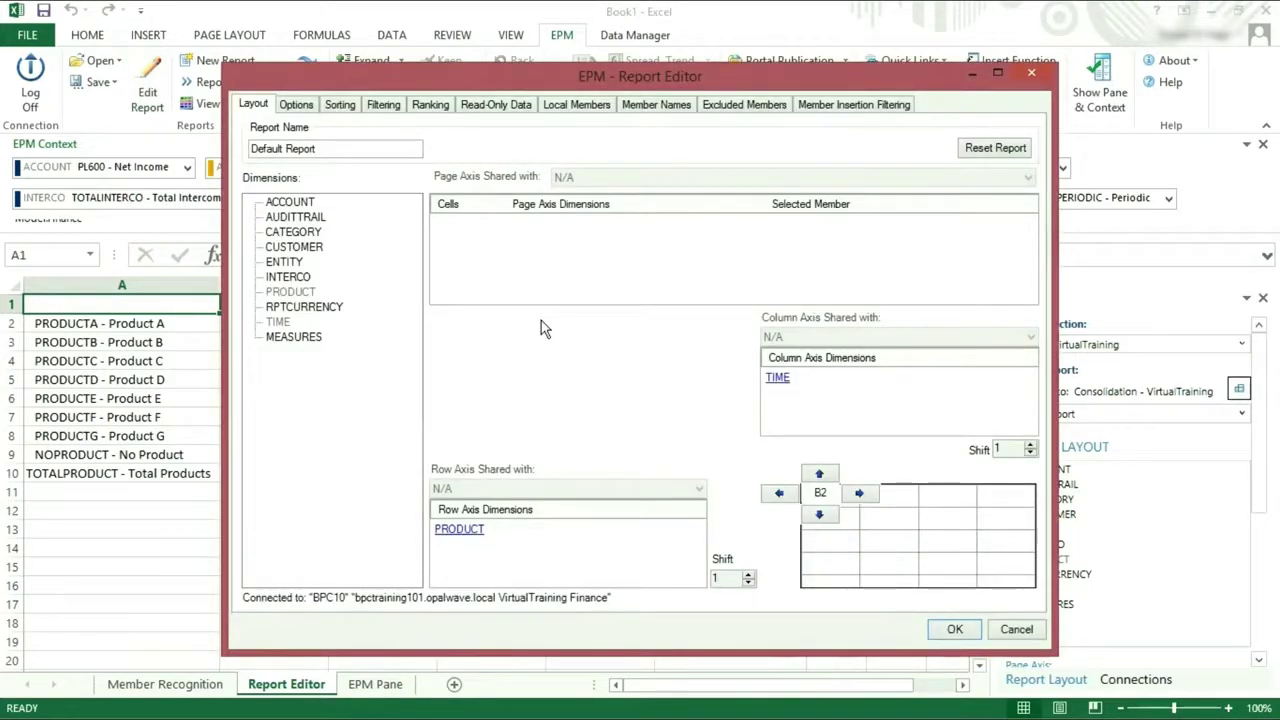
left_click_drag(340, 148, 240, 150)
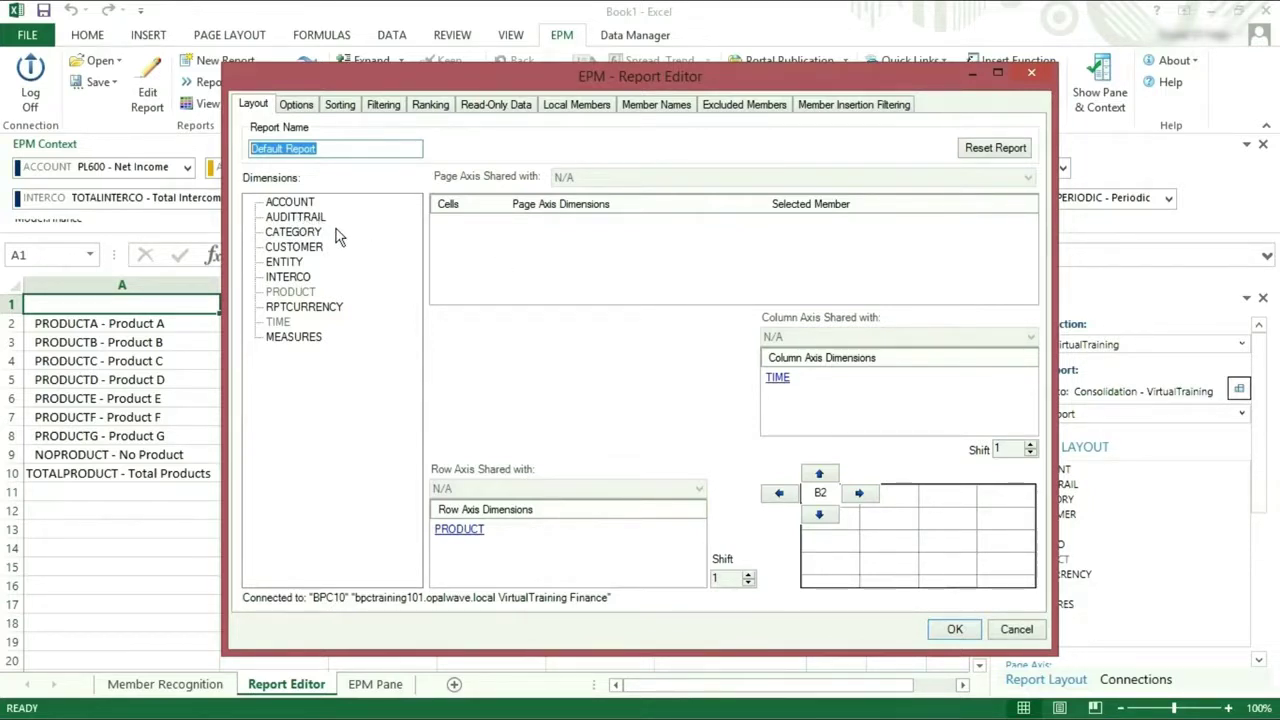
left_click_drag(303, 240, 552, 258)
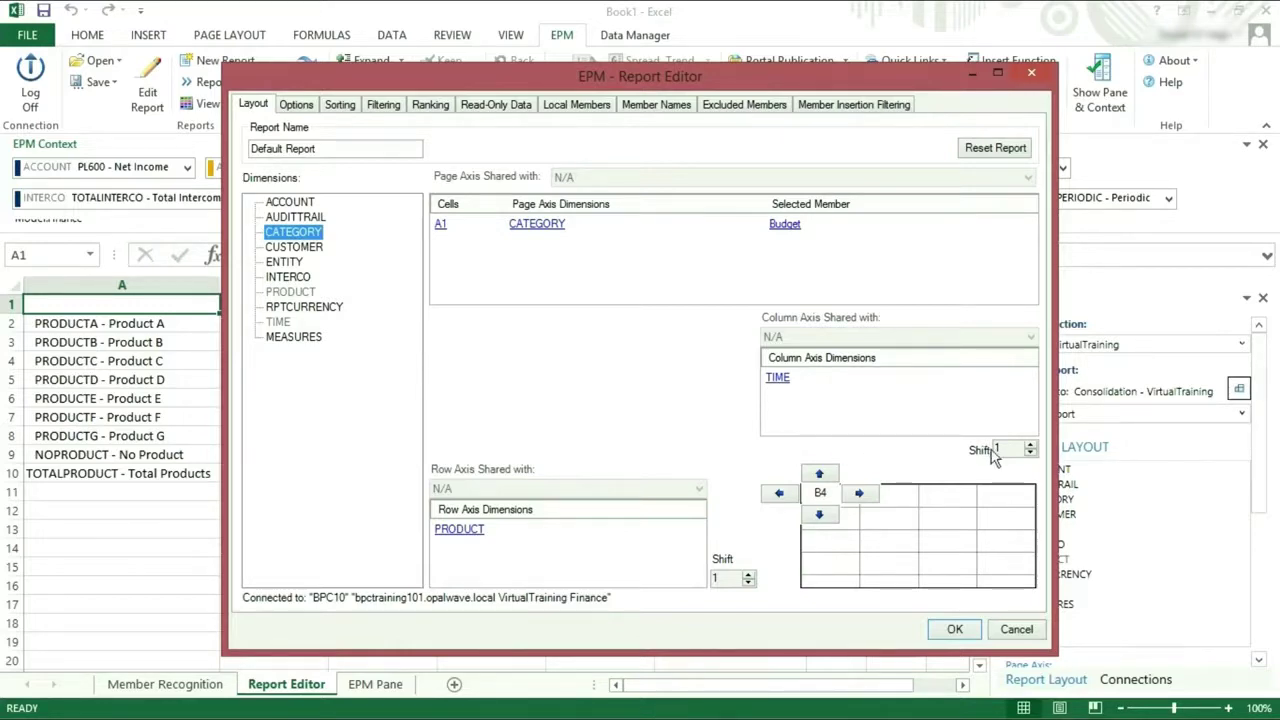
left_click(1030, 444)
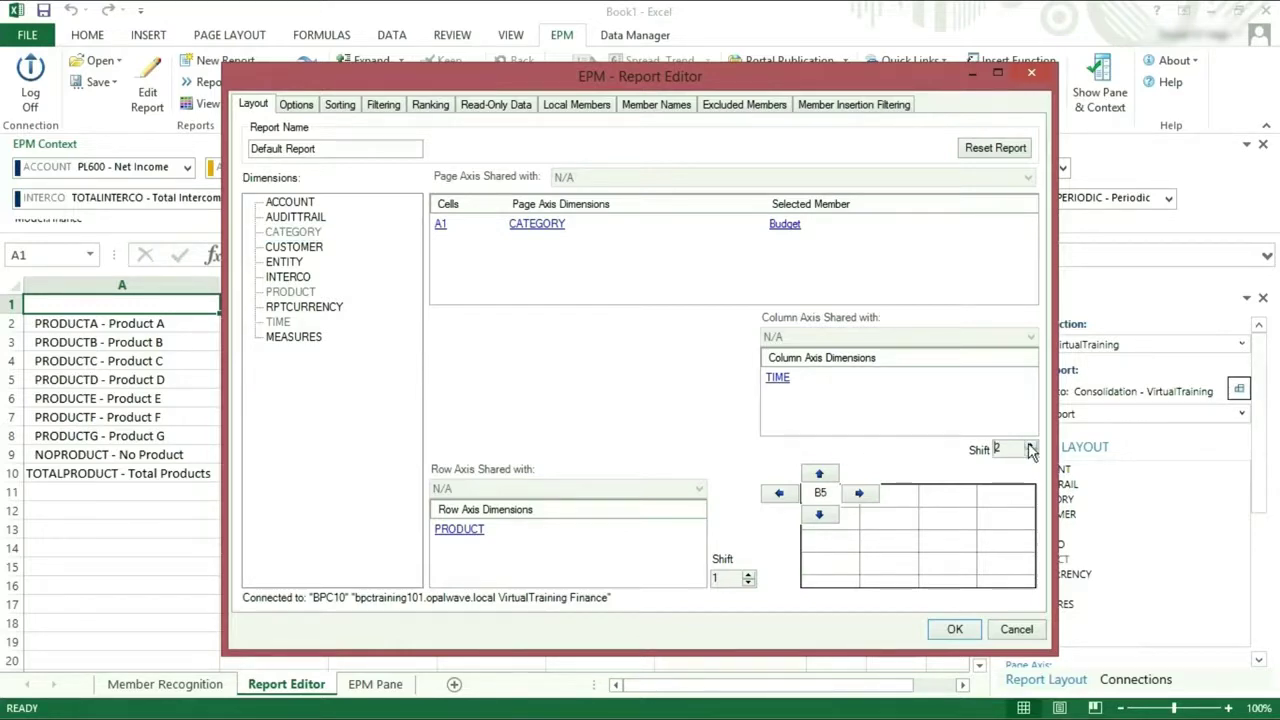
left_click(953, 628)
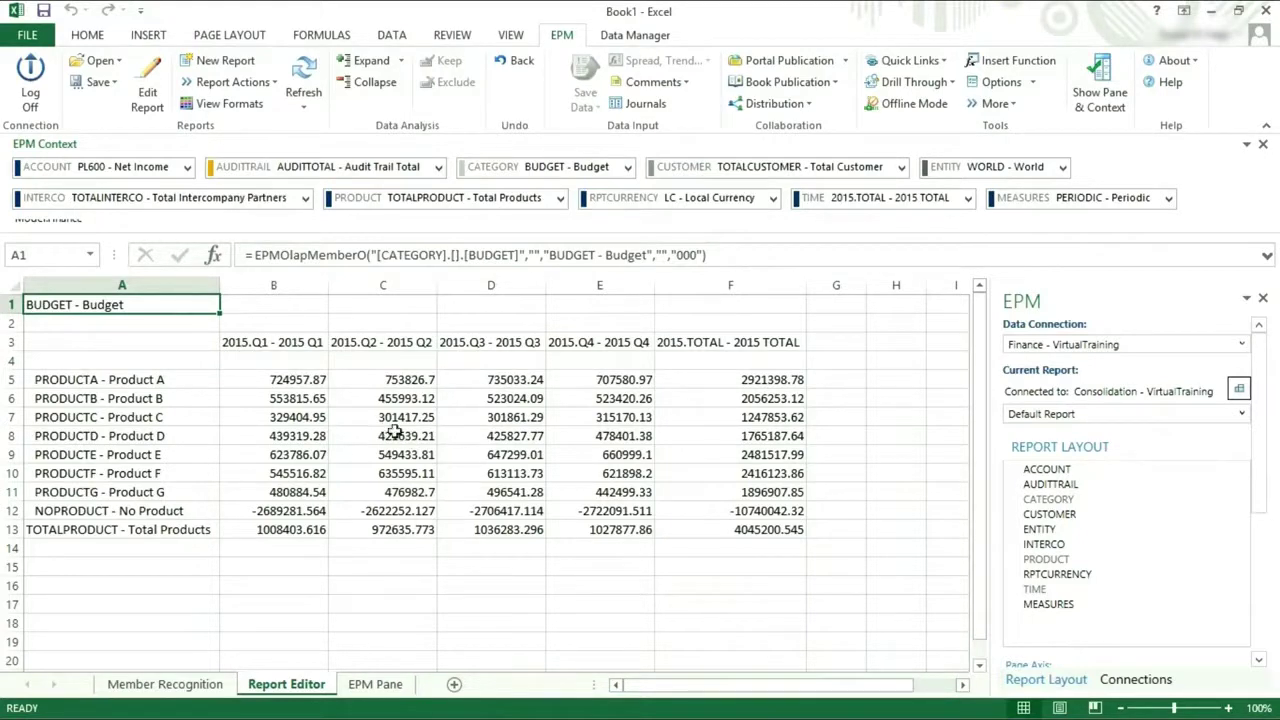
- Format the product figures in Comma Style with no decimals, then go to the EPM Pane sheet
left_click_drag(300, 380, 741, 529)
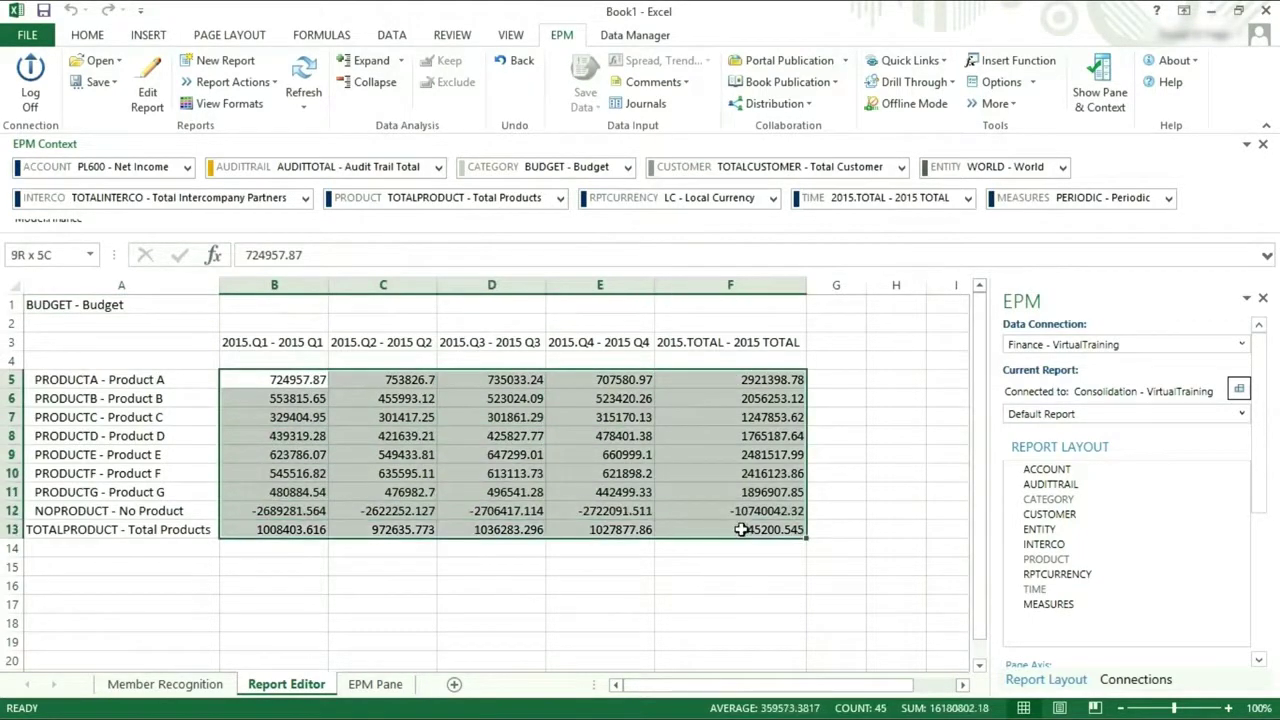
left_click(88, 35)
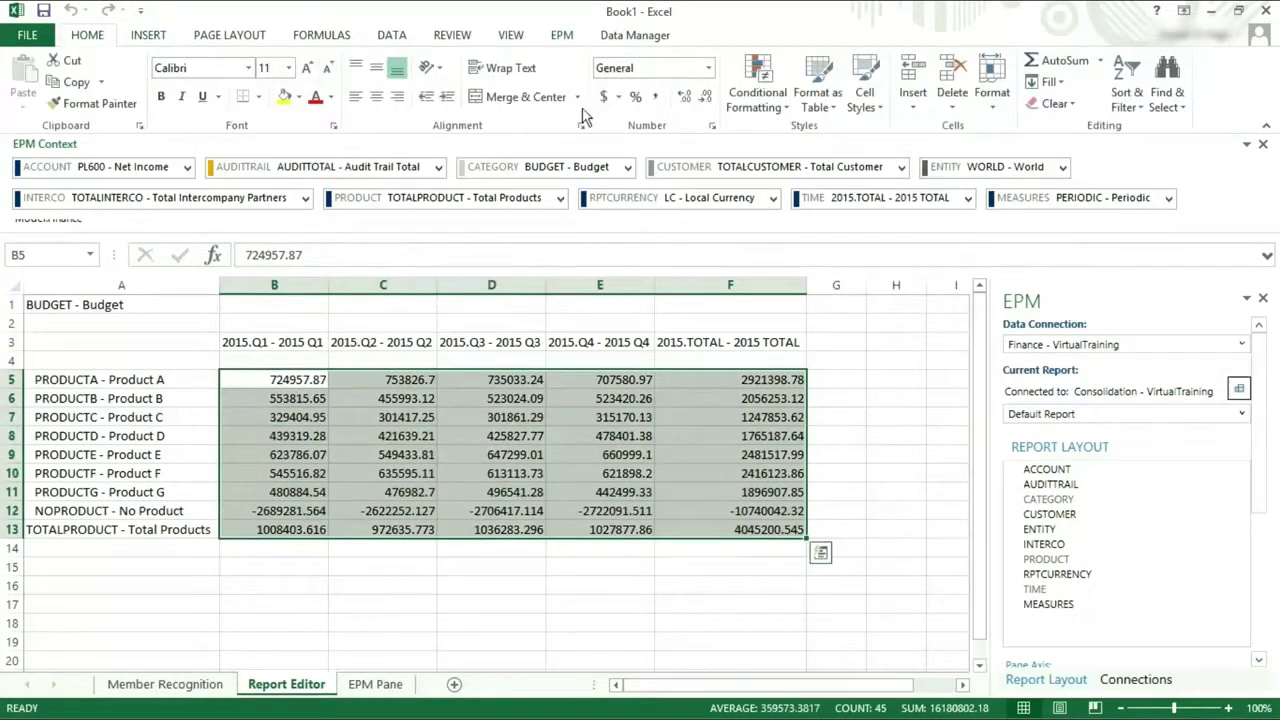
left_click(655, 96)
left_click(705, 96)
left_click(705, 96)
left_click(895, 322)
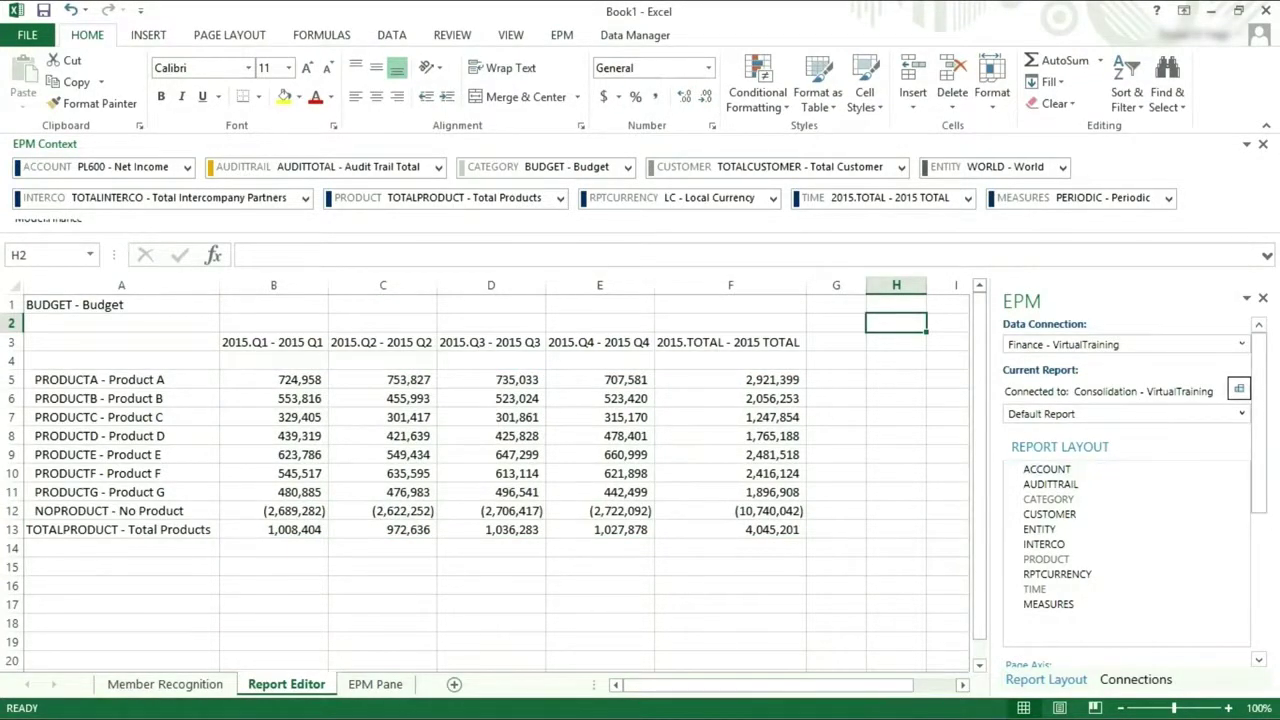
left_click(388, 686)
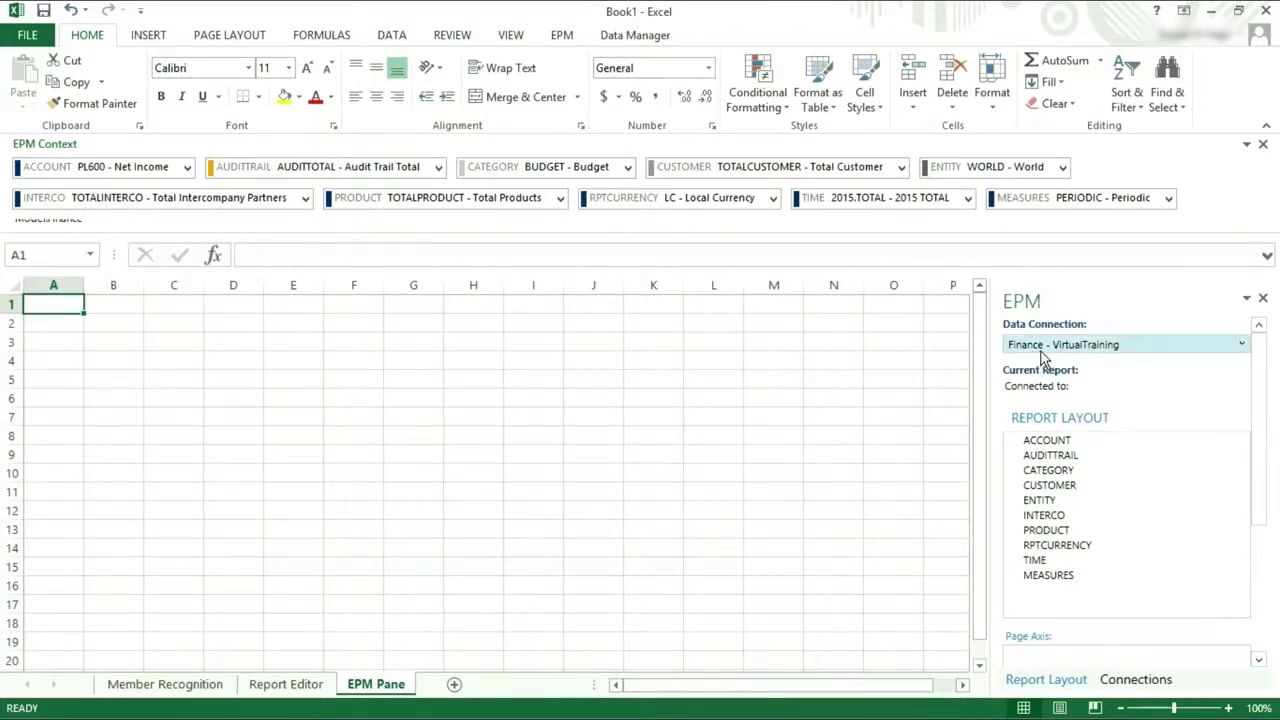
- Place ENTITY on the Row Axis and TIME on the Column Axis of the EPM Pane report
scroll(1126, 425, "down", 1)
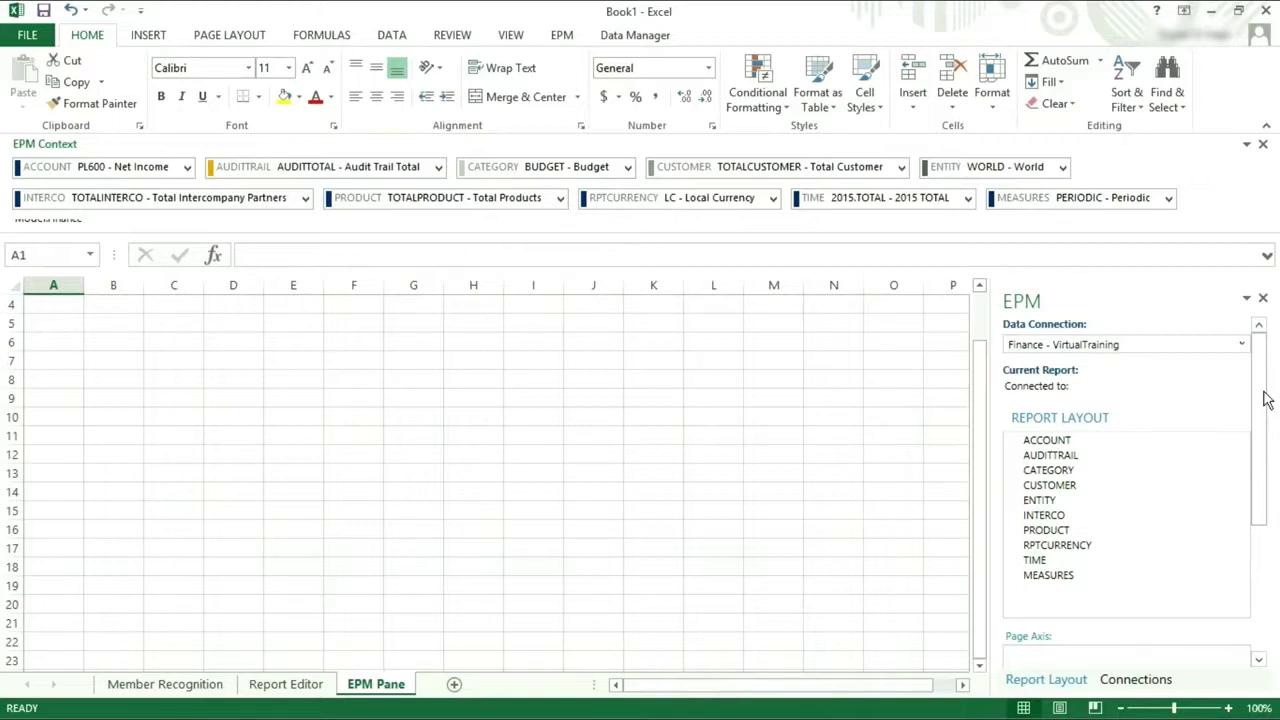
left_click_drag(1267, 398, 1251, 468)
left_click_drag(1040, 376, 1063, 621)
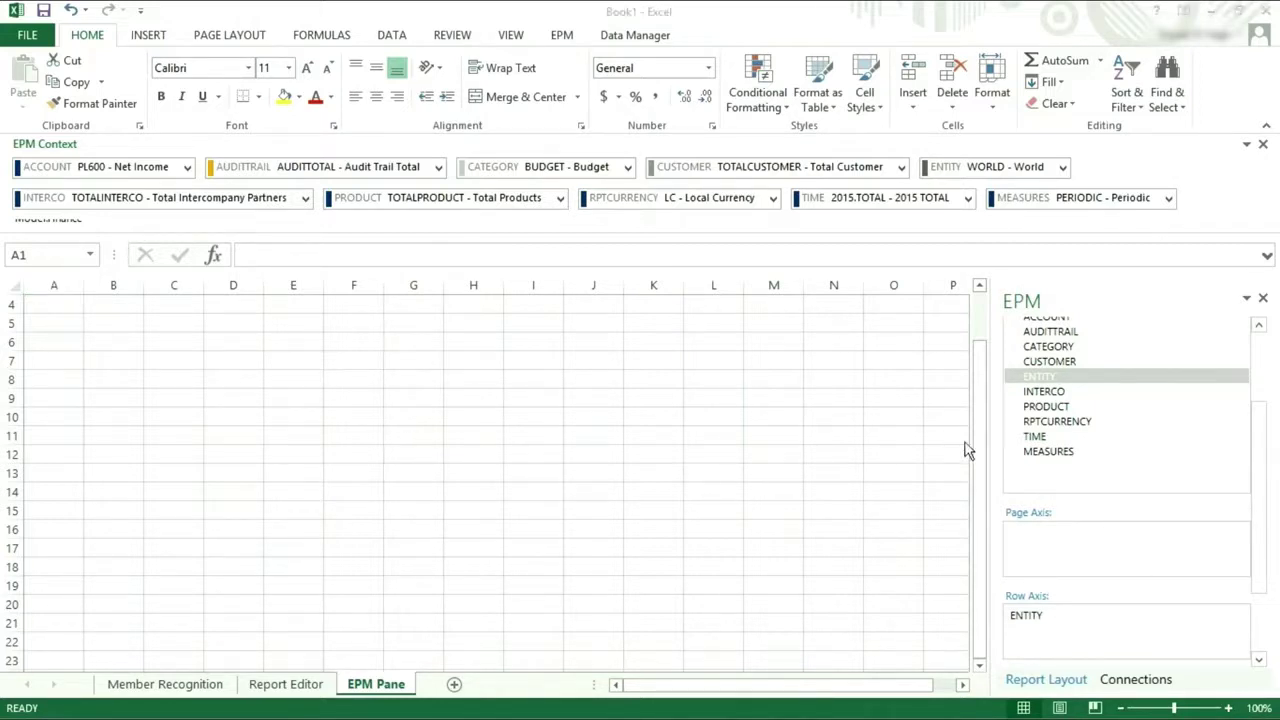
left_click_drag(1260, 471, 1262, 514)
left_click_drag(1051, 384, 1045, 657)
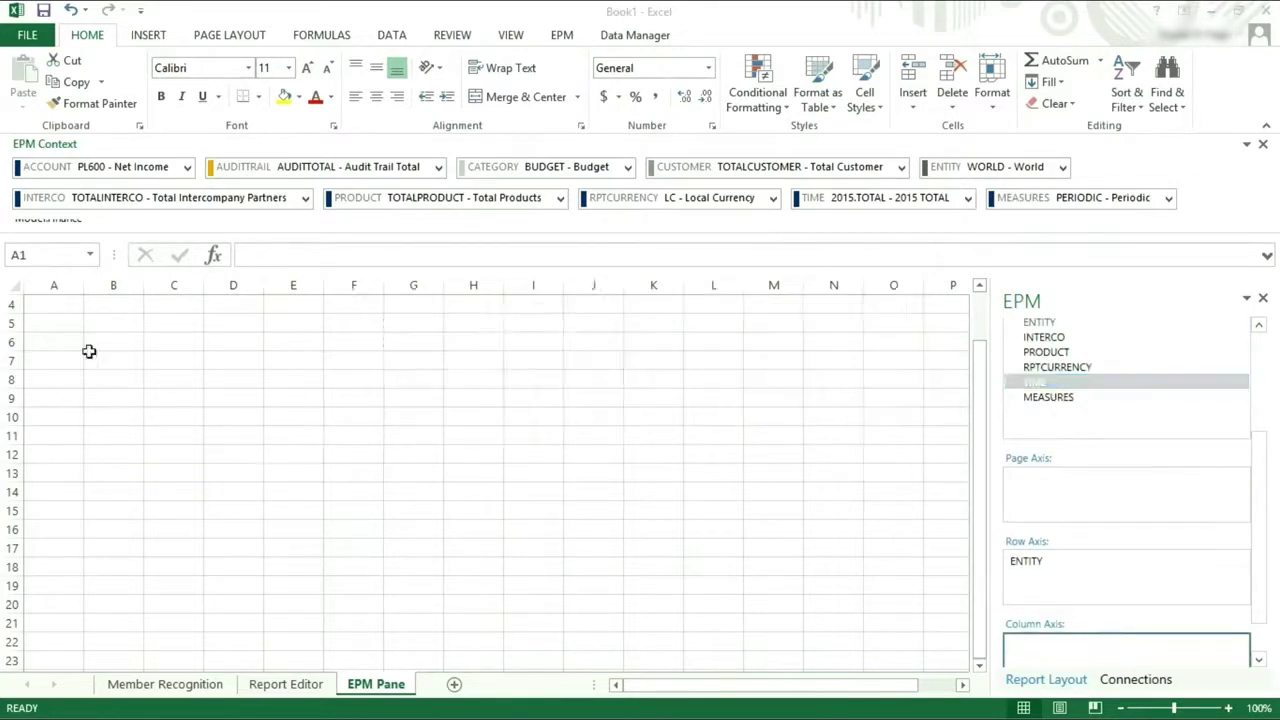
- Move CATEGORY and RPTCURRENCY to the Page Axis, then switch to the Member Recognition sheet
left_click_drag(988, 389, 985, 350)
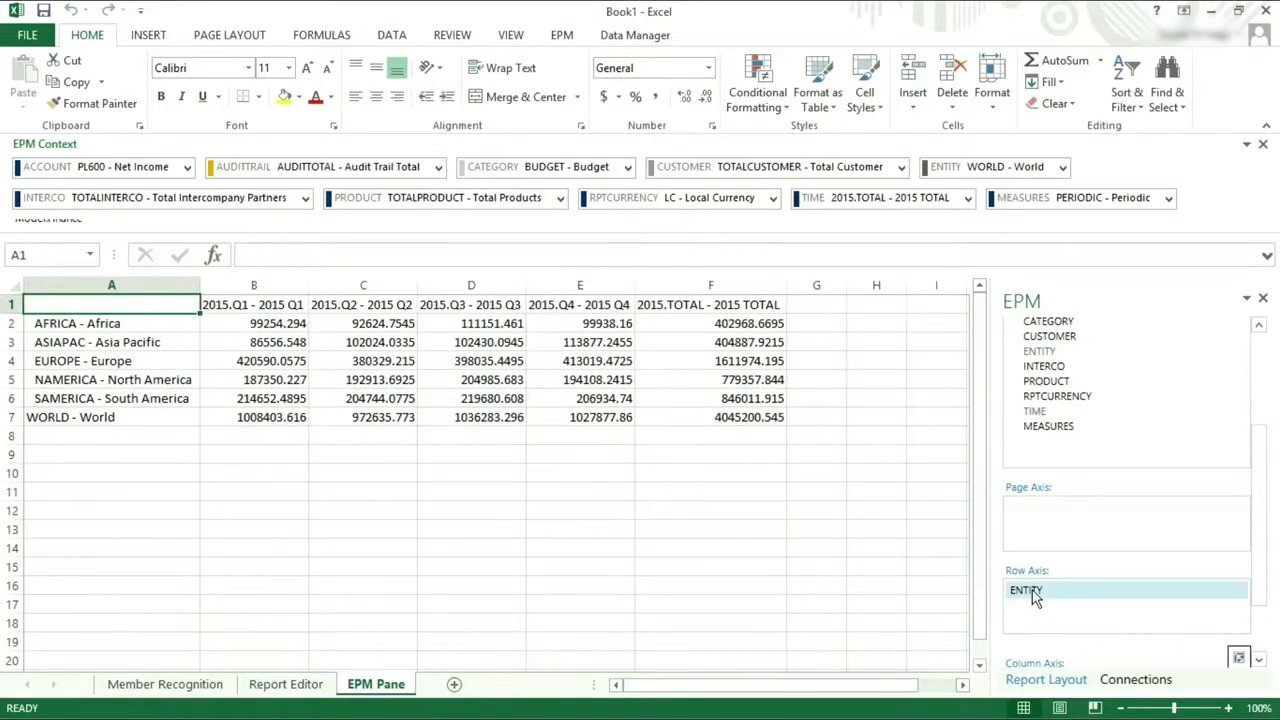
right_click(1046, 399)
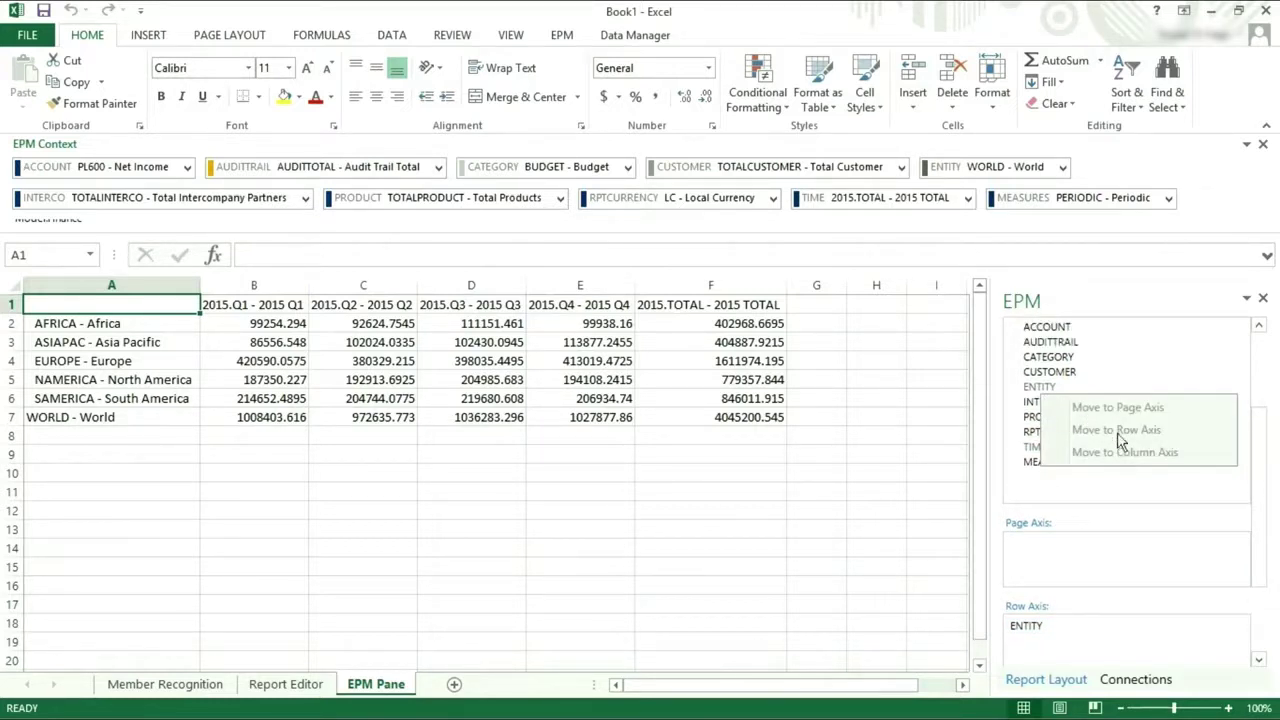
left_click(1060, 360)
right_click(1060, 360)
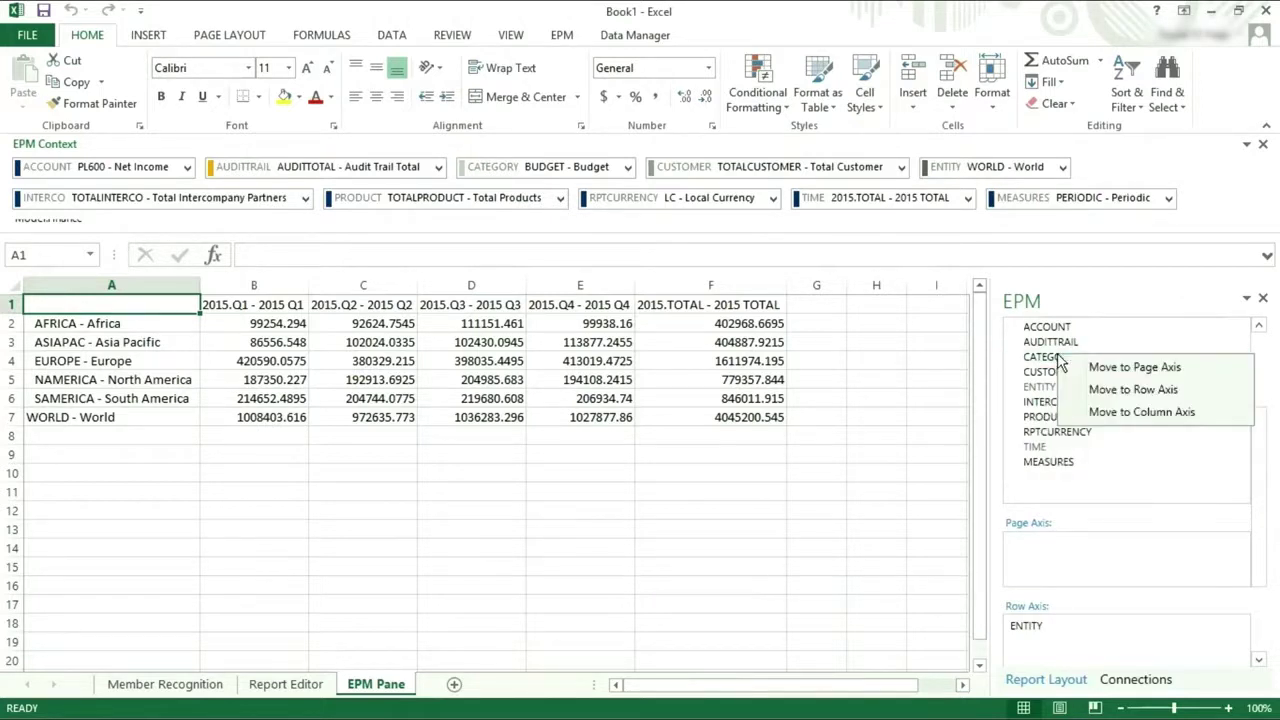
left_click(1140, 368)
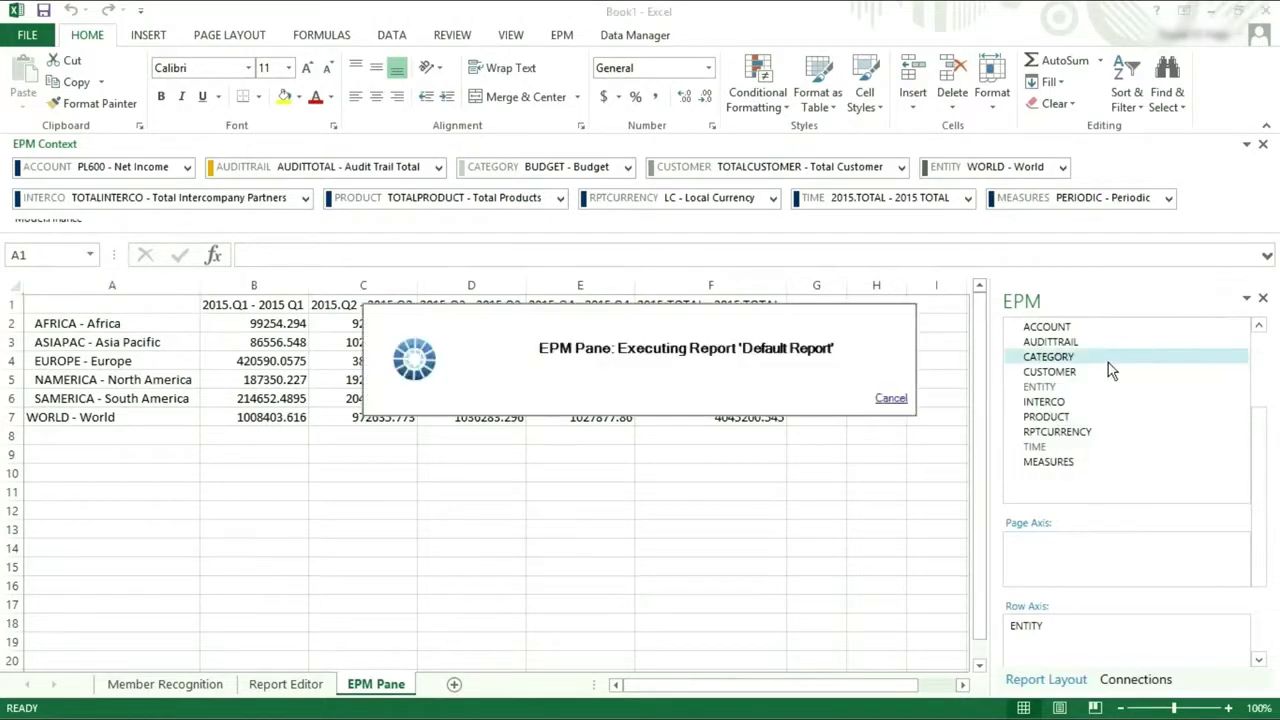
right_click(1063, 434)
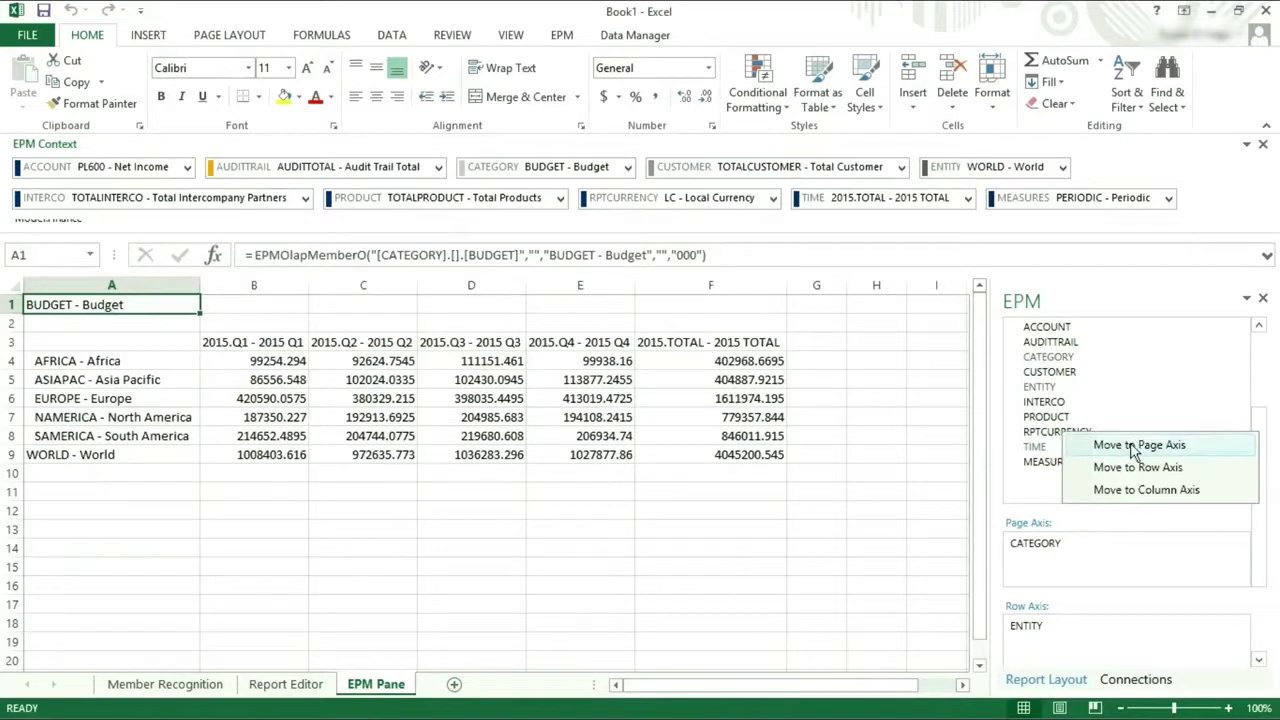
left_click(1105, 446)
left_click(563, 38)
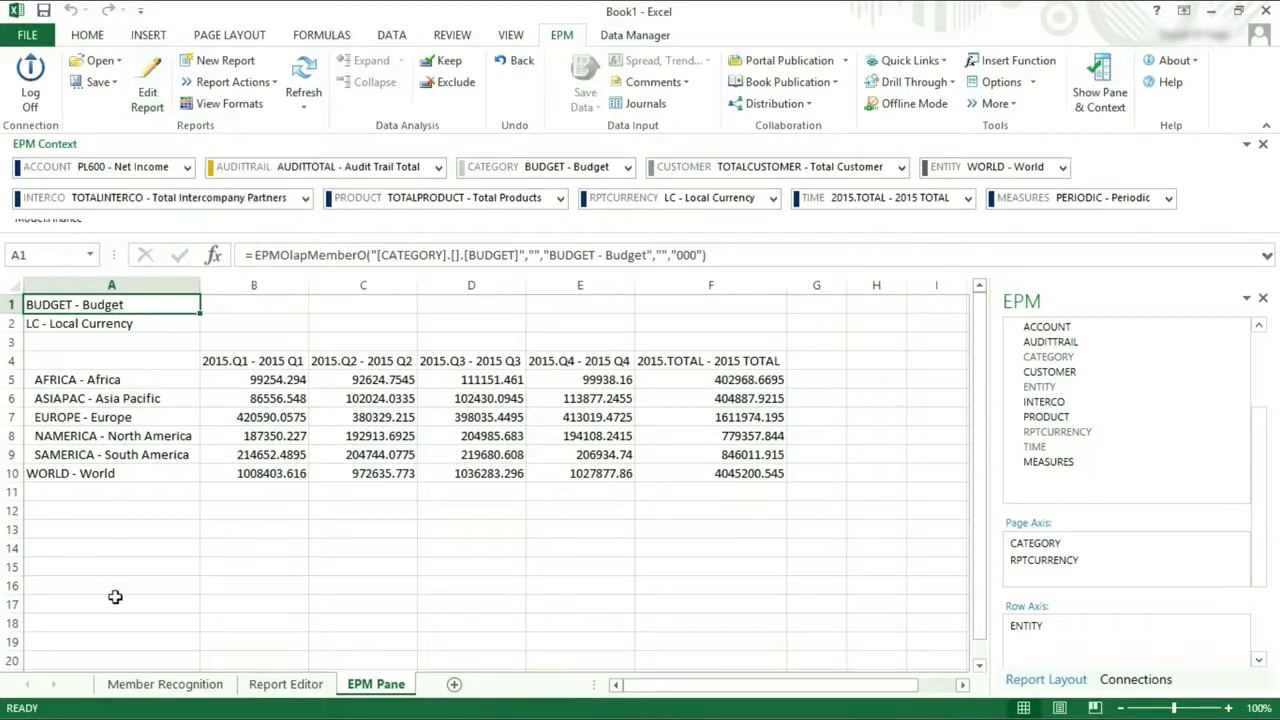
left_click(183, 684)
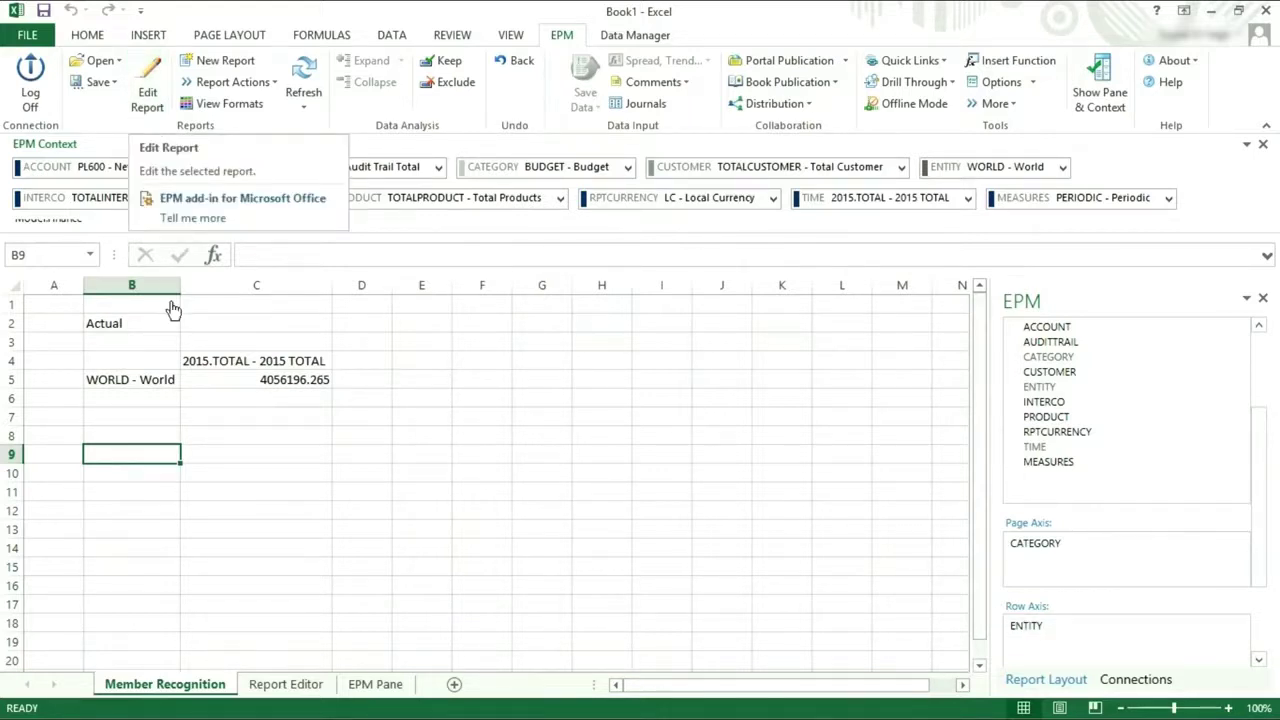
- Go back to the EPM Pane sheet and open the ENTITY Member Selector from the Row Axis
left_click(375, 684)
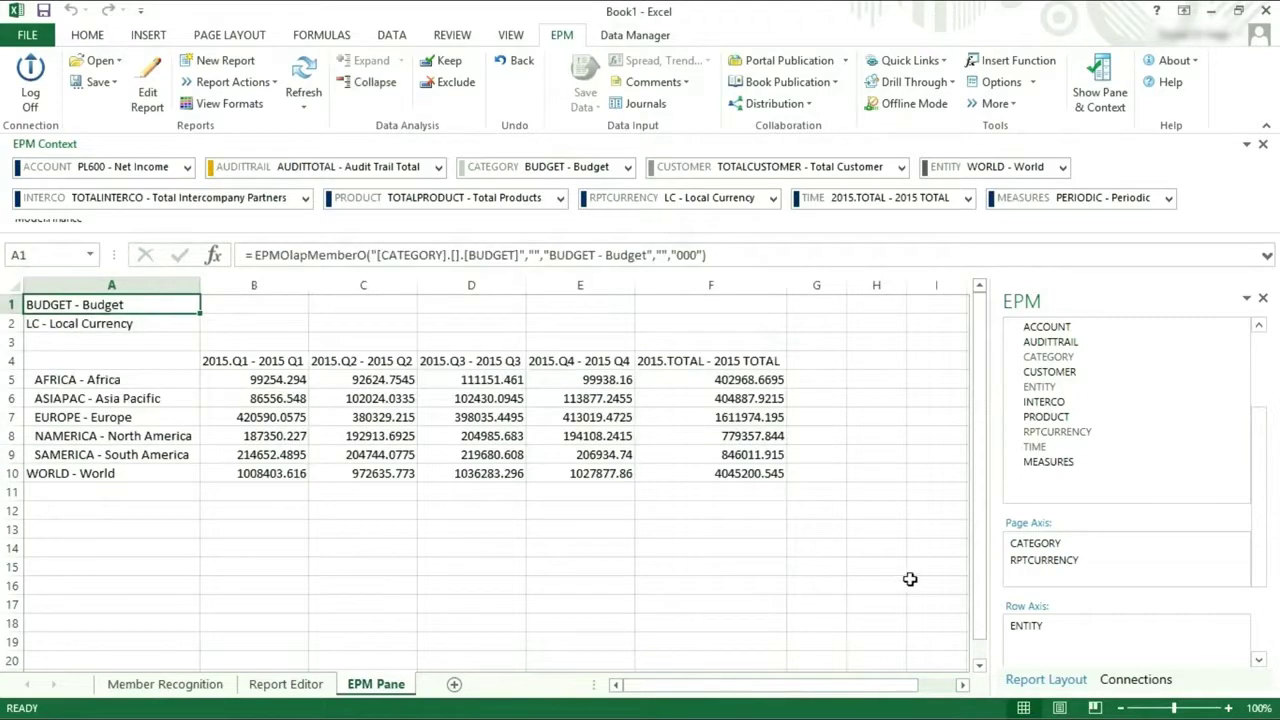
left_click_drag(1258, 508, 1266, 557)
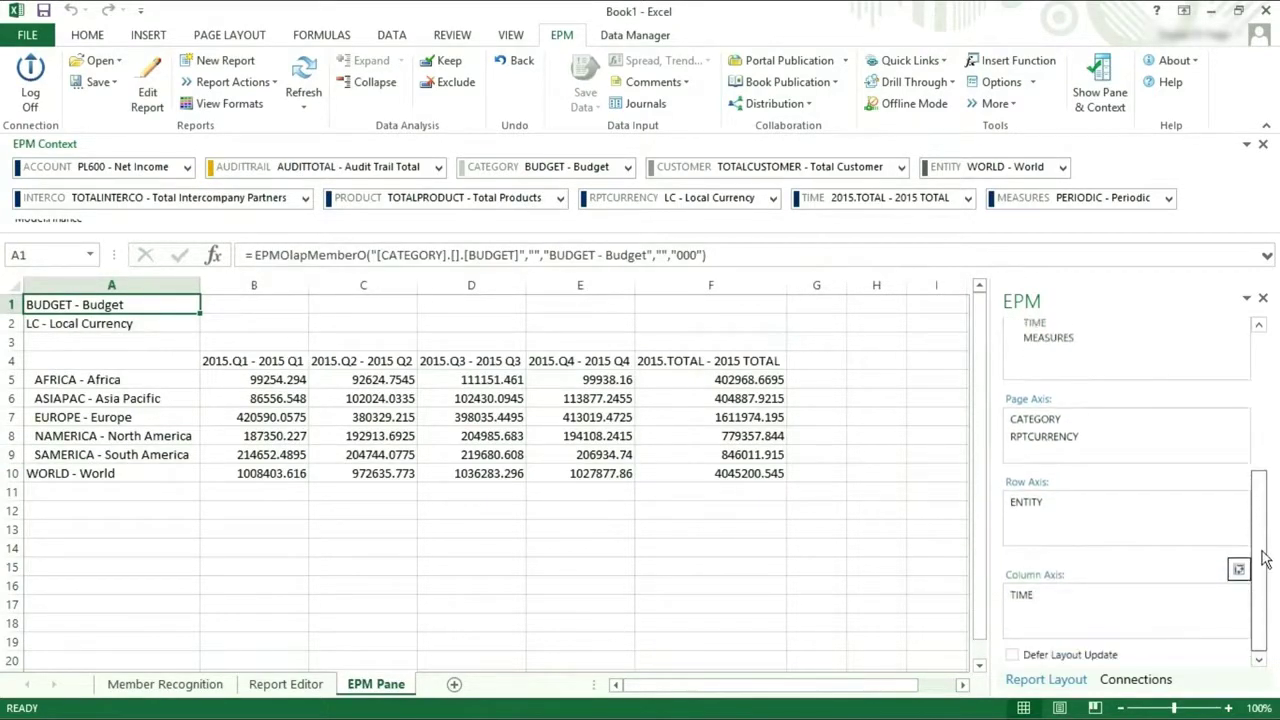
double_click(1035, 507)
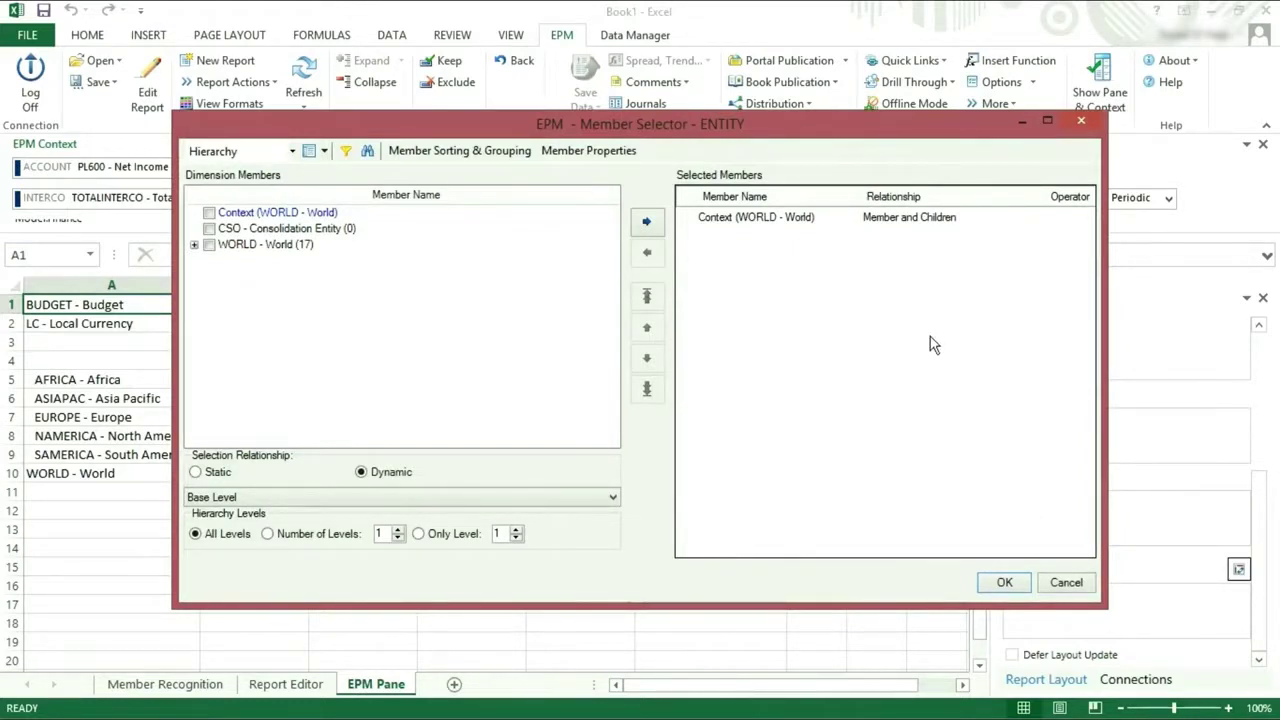
- Add EUROPE with Base Level relationship, giving rows for Germany, France, United Kingdom and Italy
left_click(194, 245)
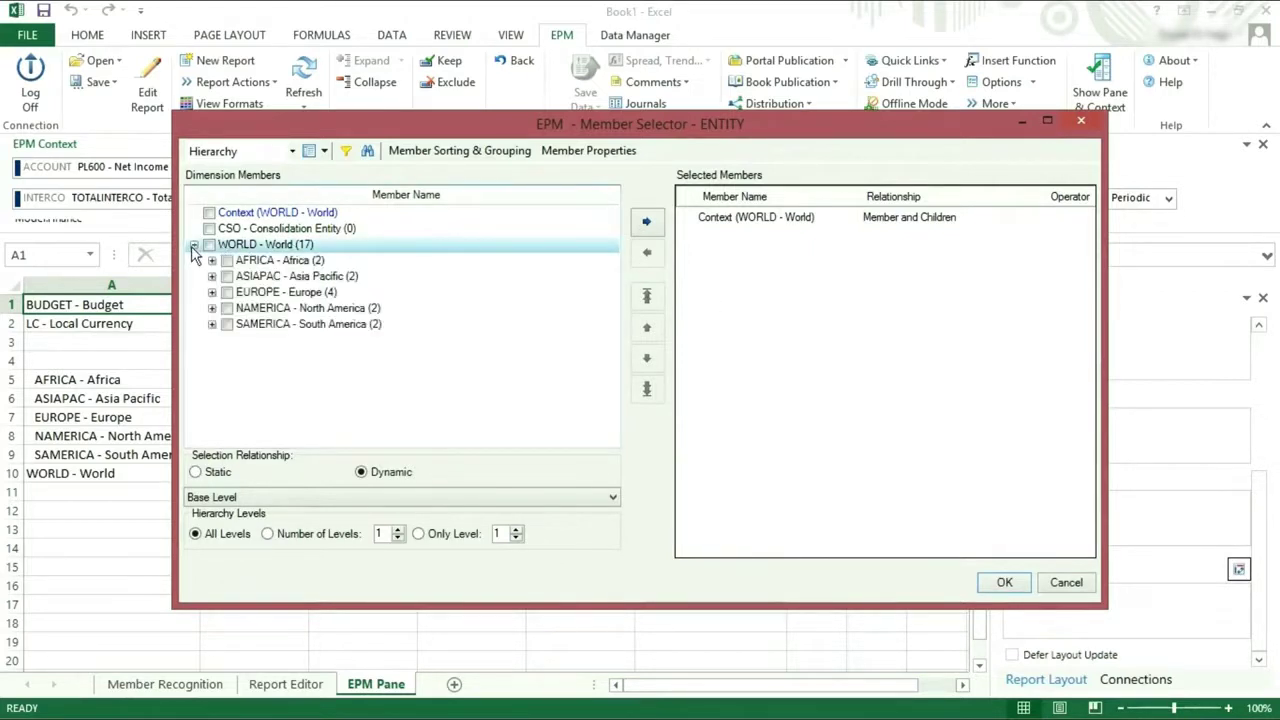
left_click(227, 292)
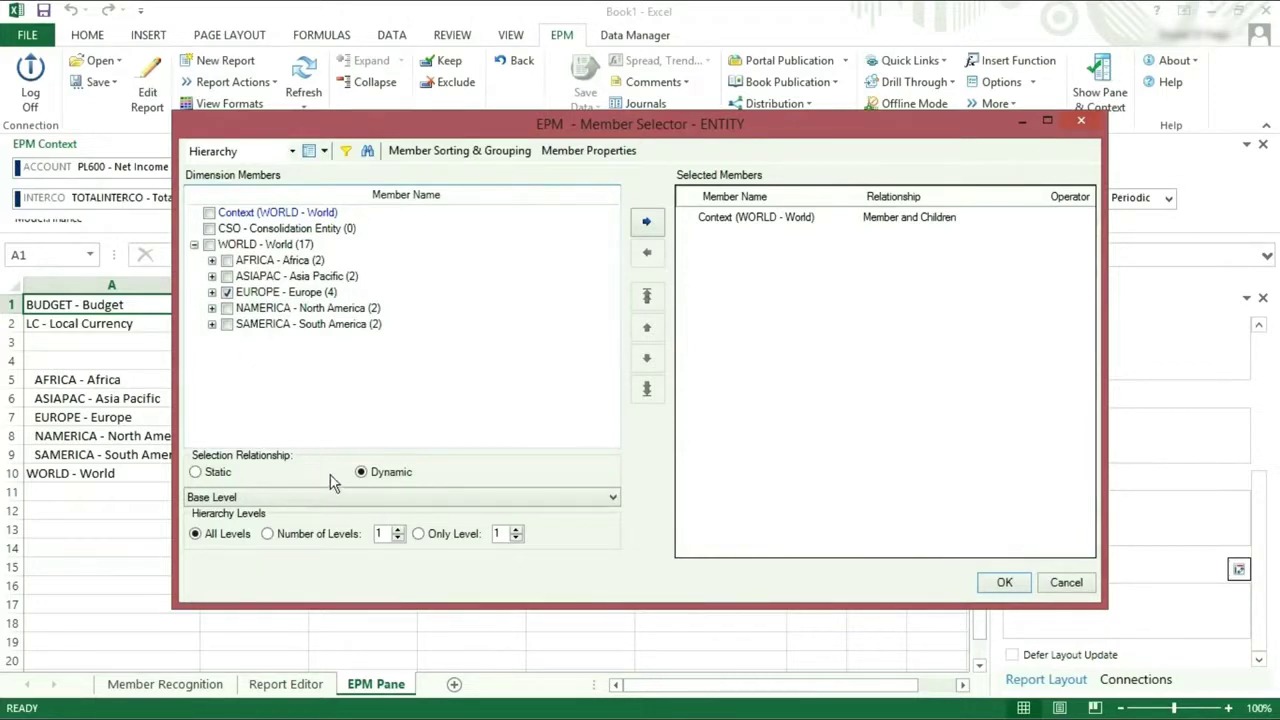
left_click(338, 501)
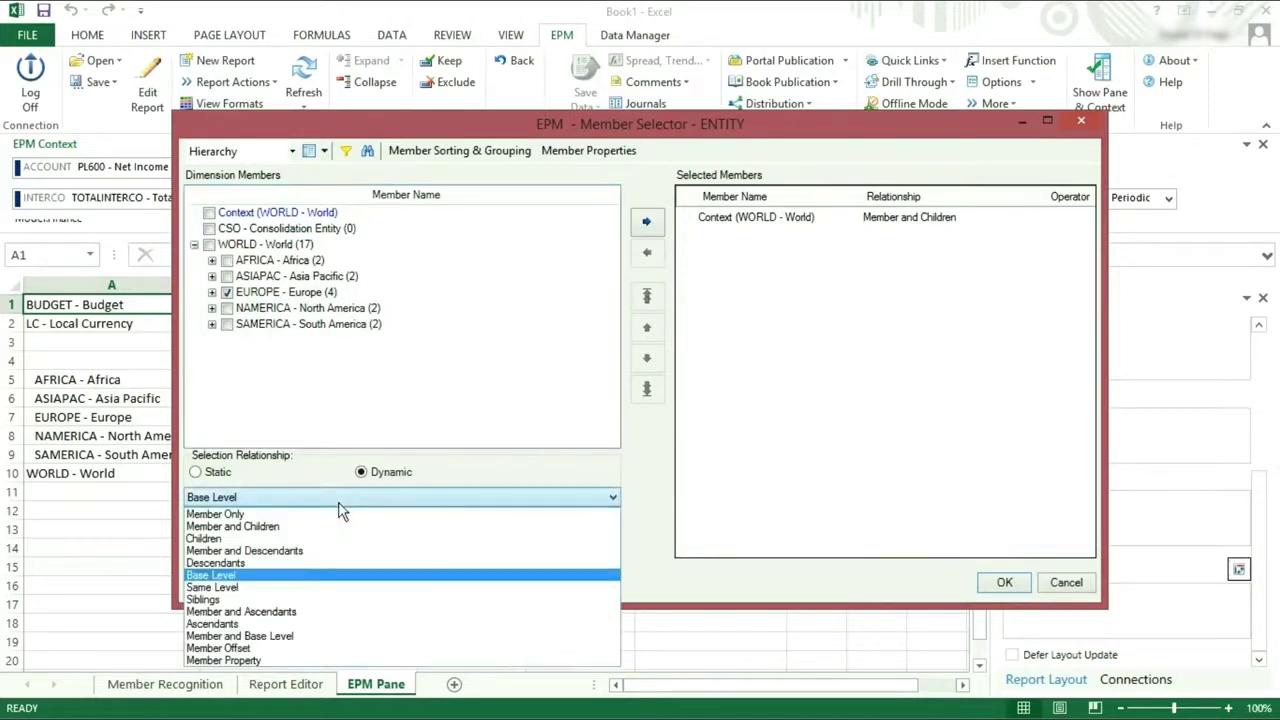
left_click(214, 577)
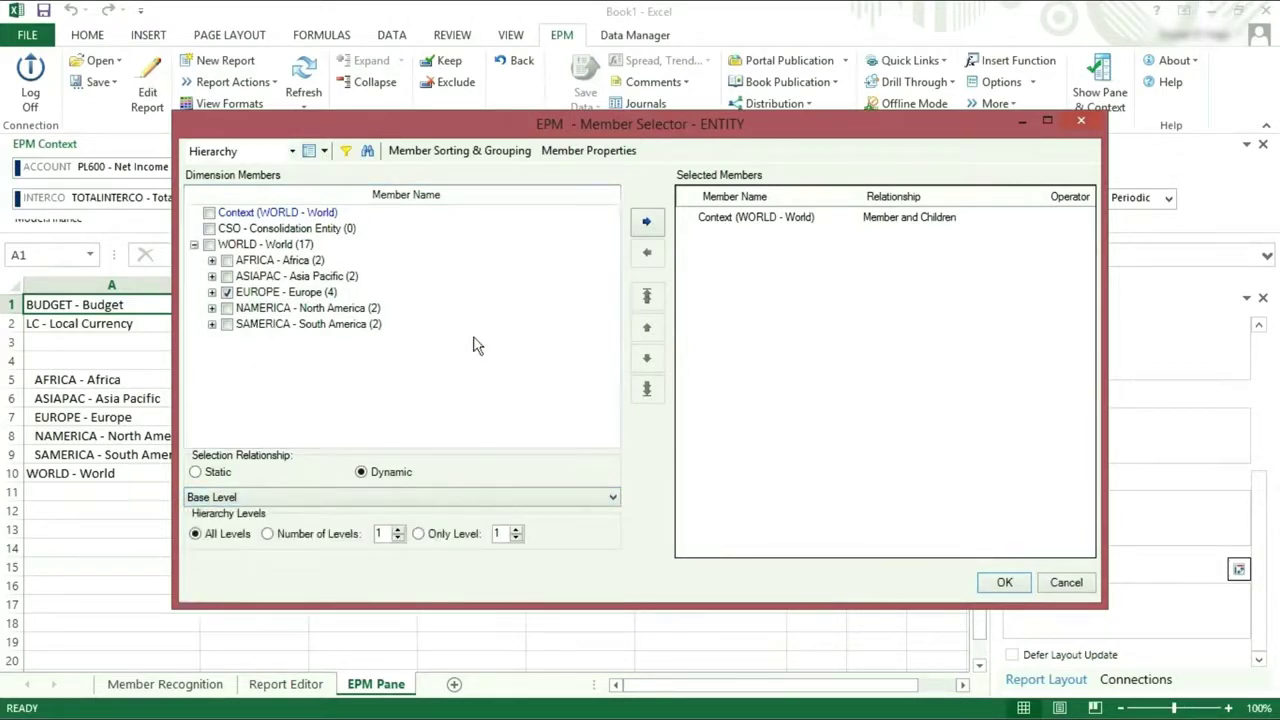
left_click(651, 232)
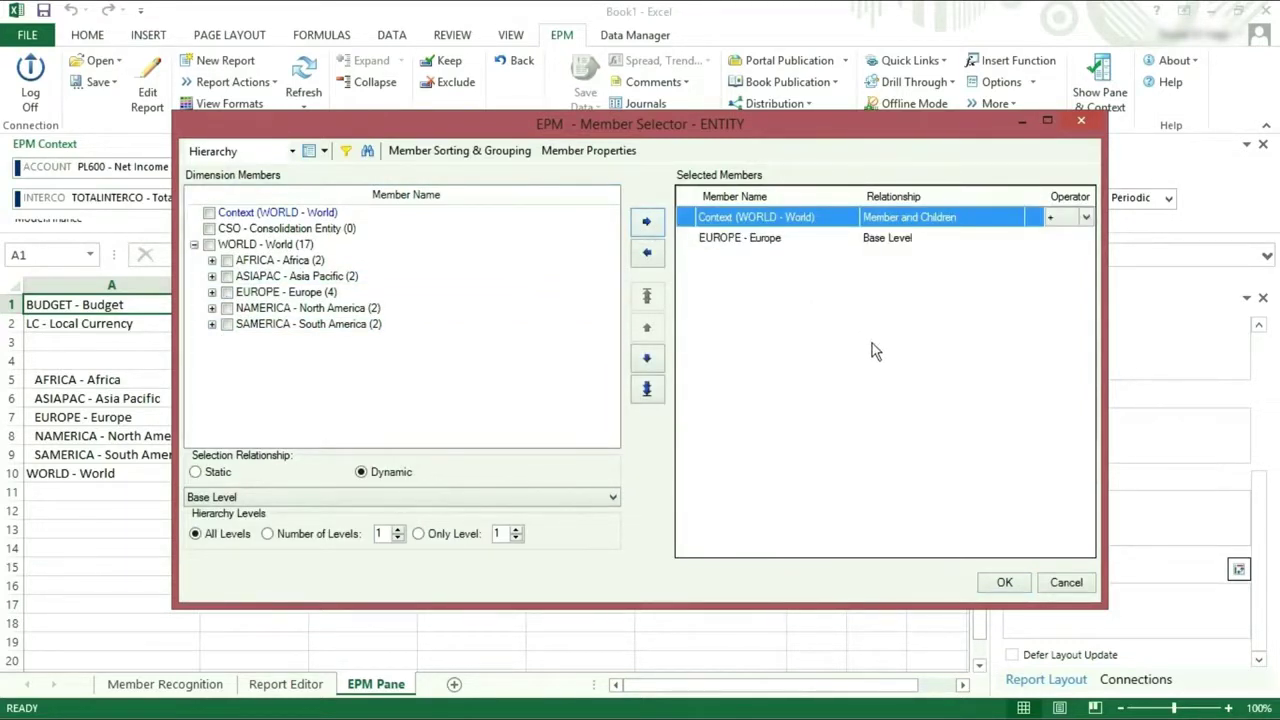
left_click(1004, 584)
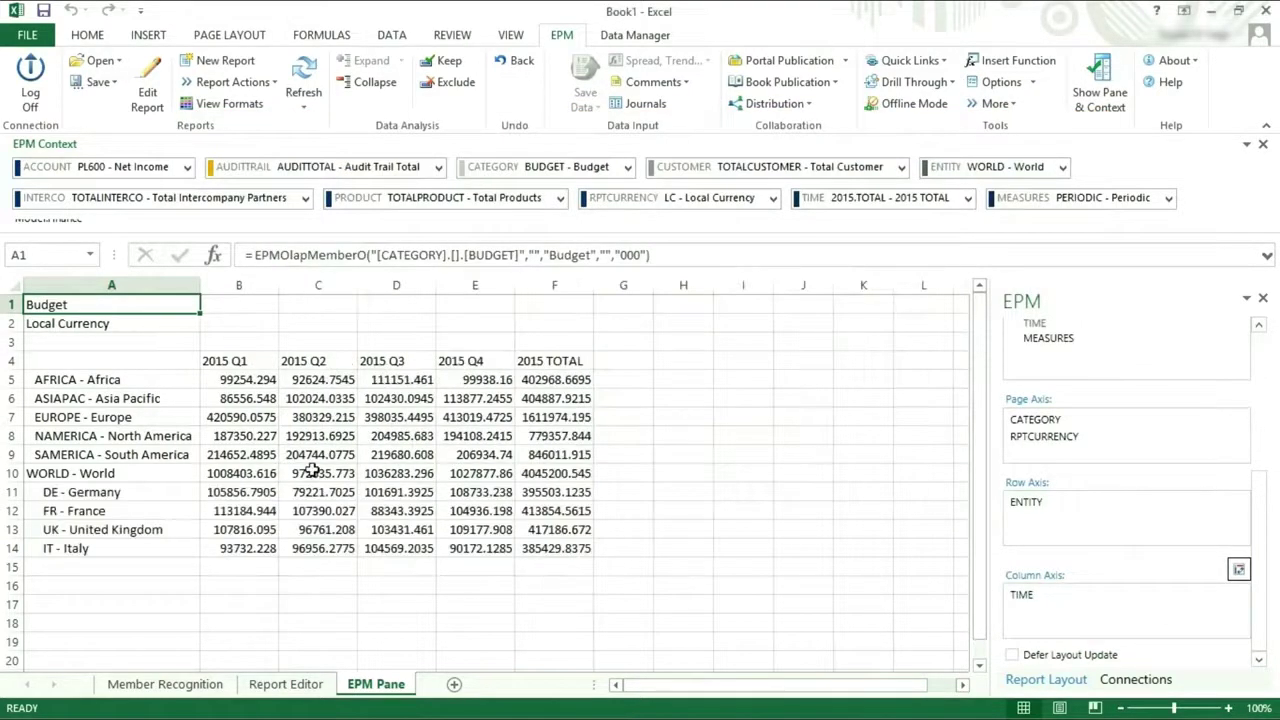
left_click_drag(96, 492, 115, 551)
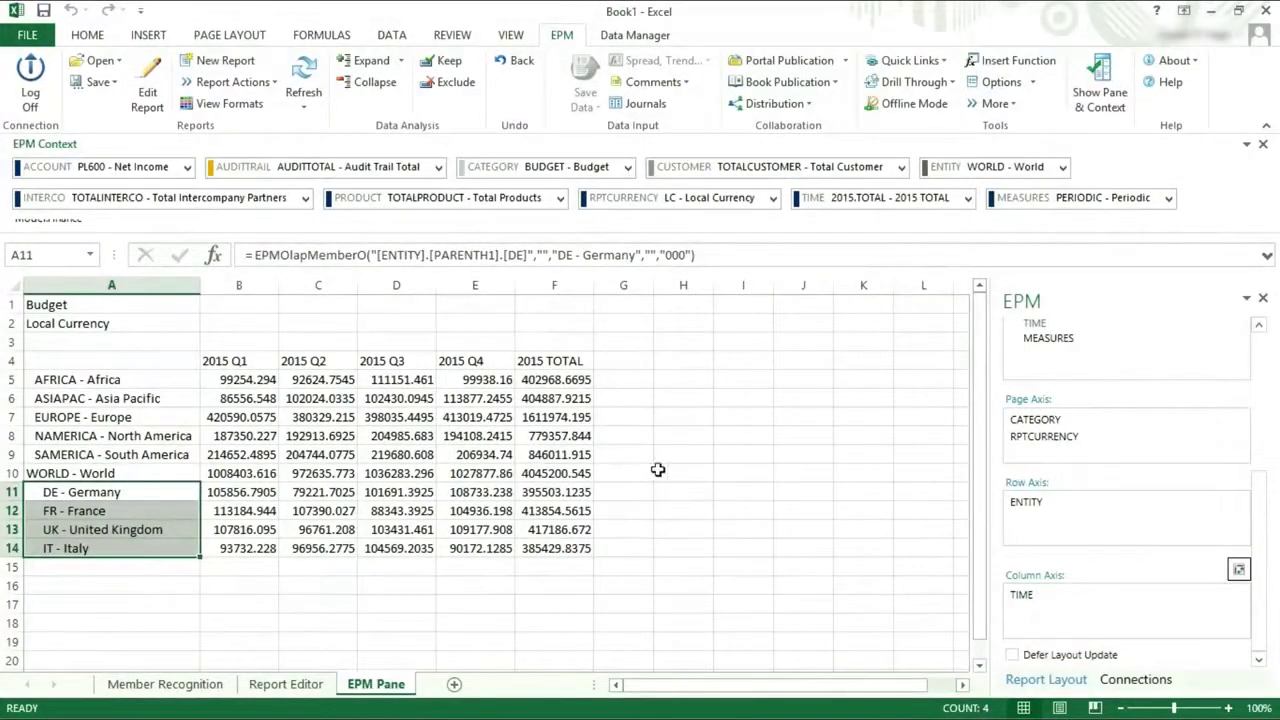
left_click(1235, 503)
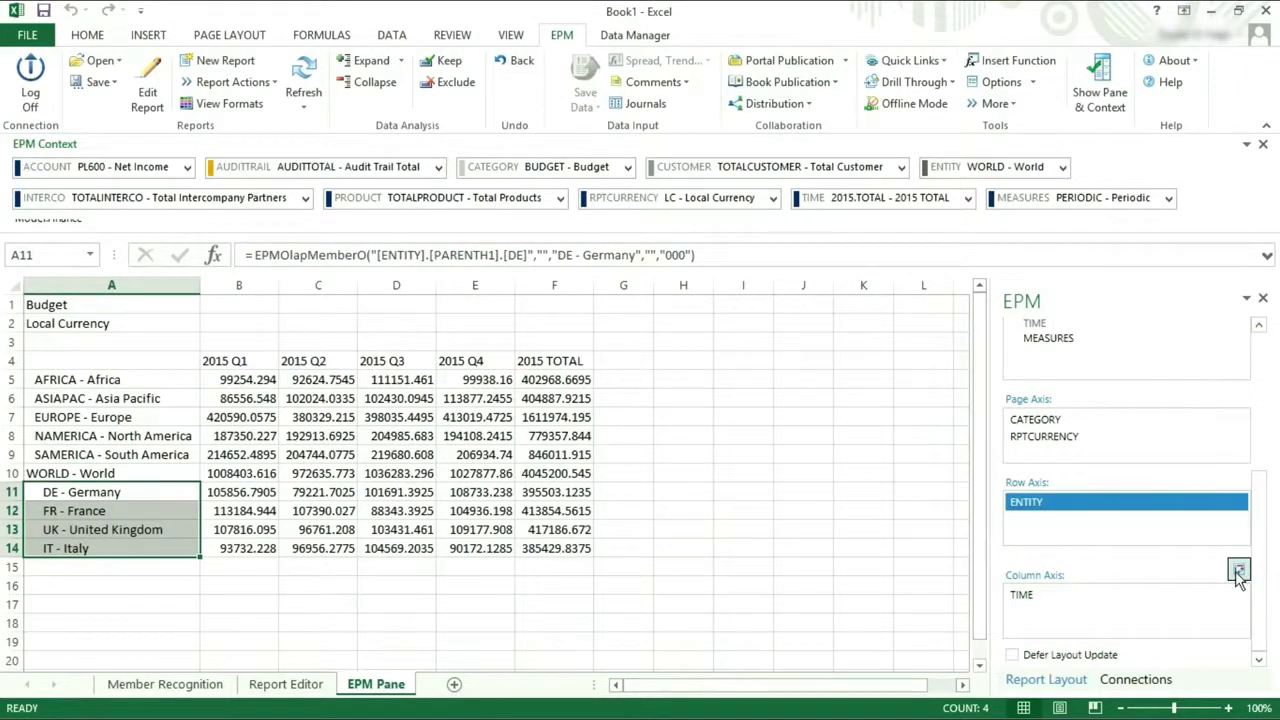
left_click(1238, 570)
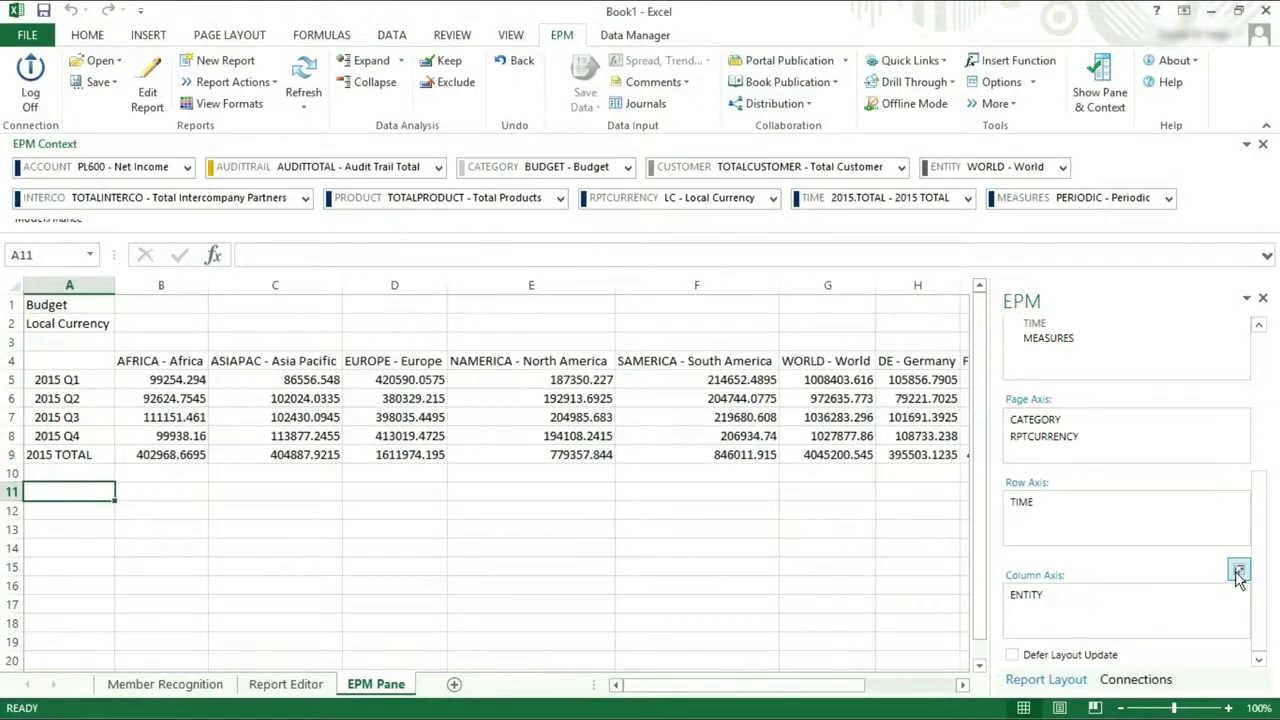
left_click(1238, 571)
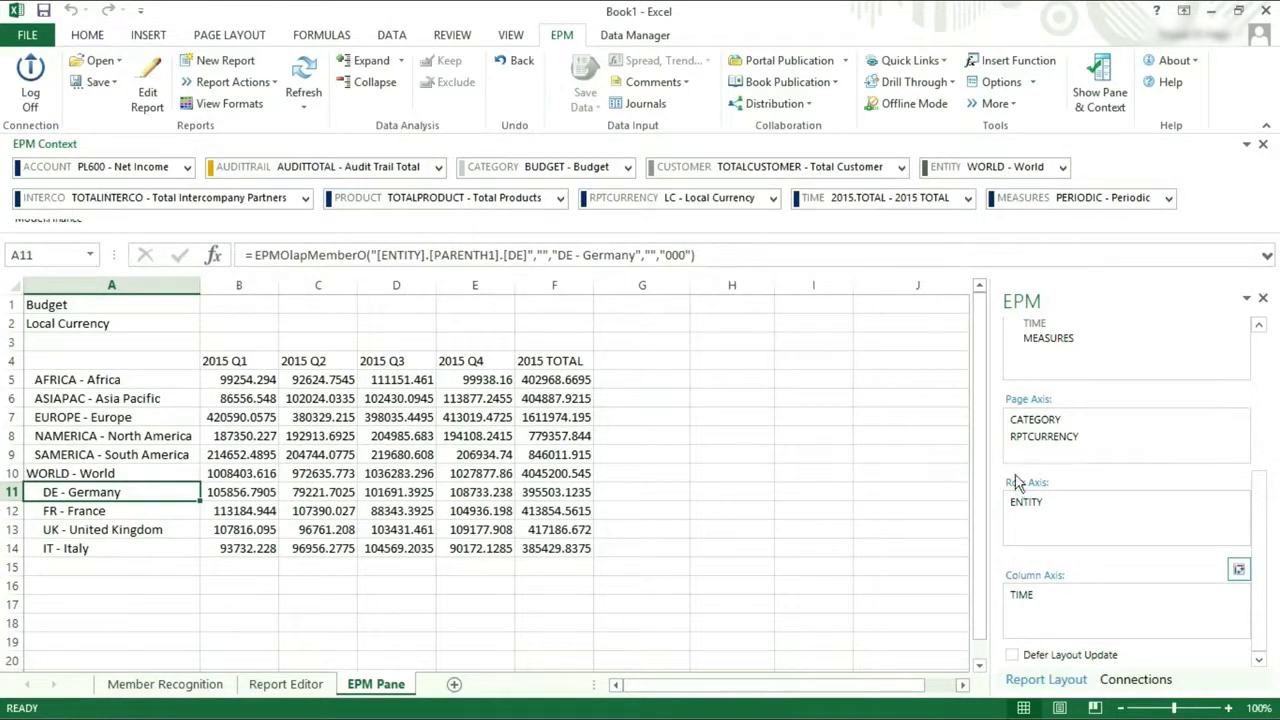
- Move CATEGORY from the Page Axis to the Row Axis beside ENTITY
right_click(1043, 424)
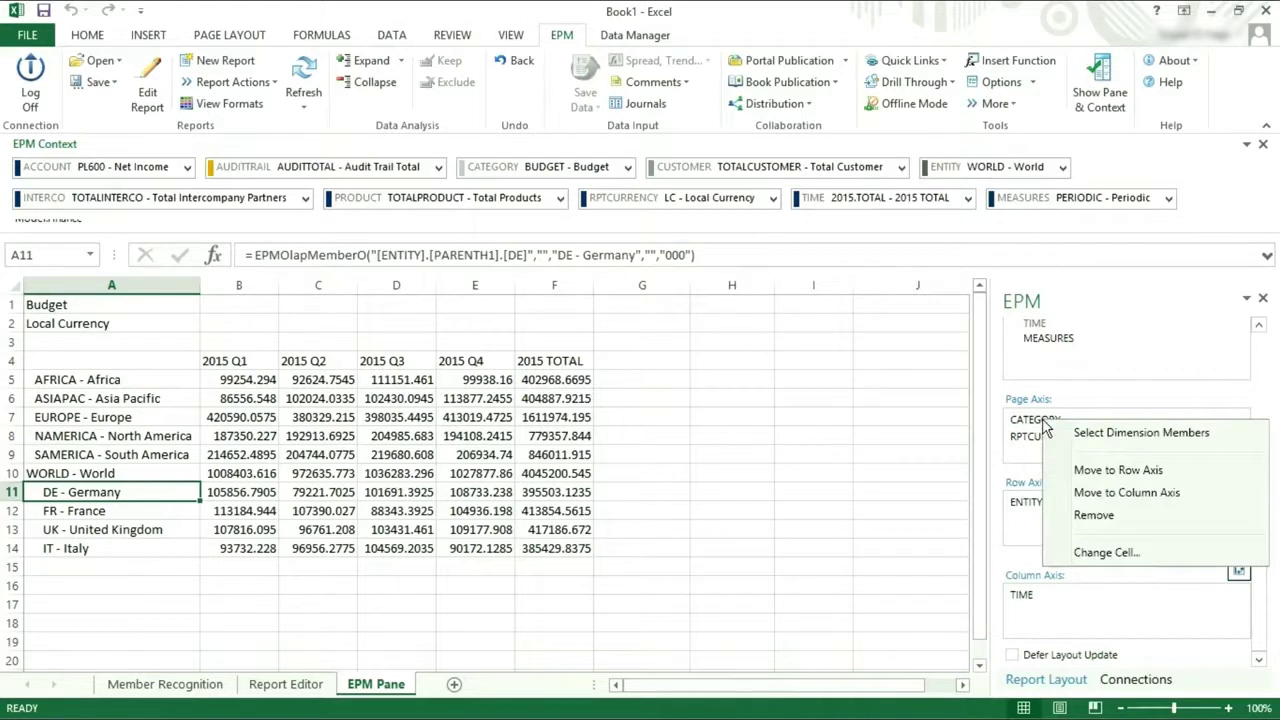
left_click(1111, 472)
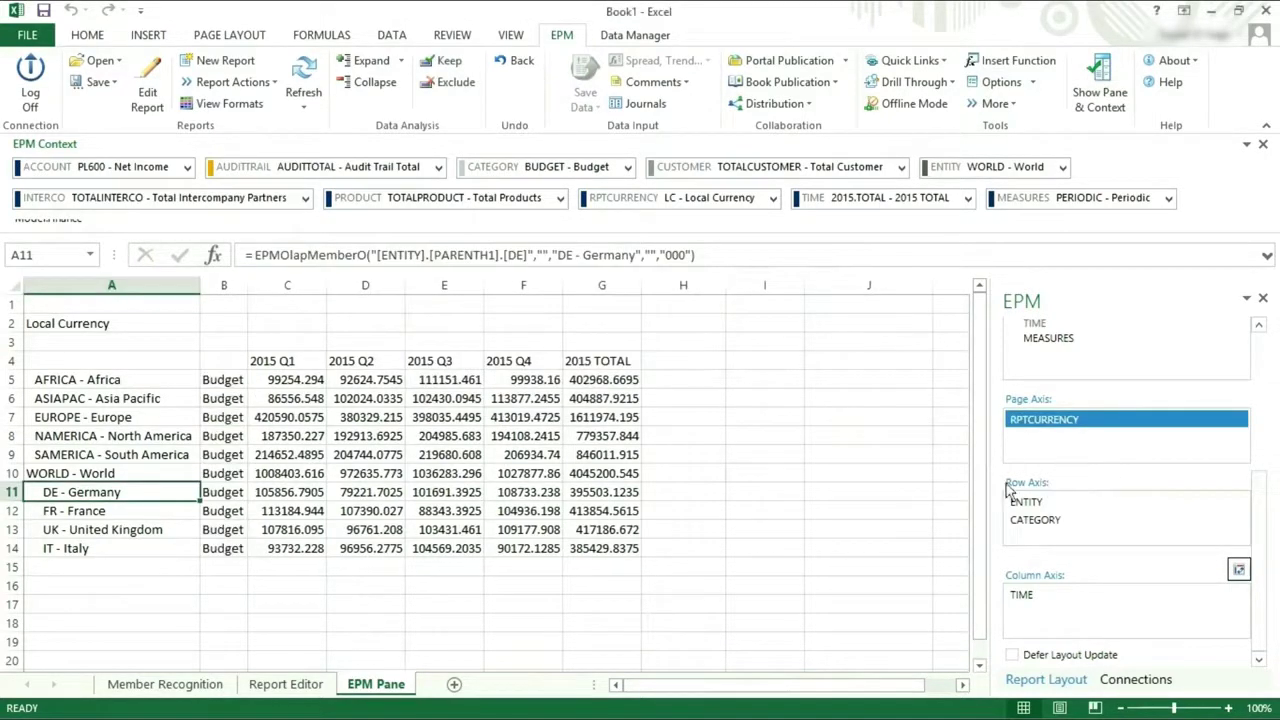